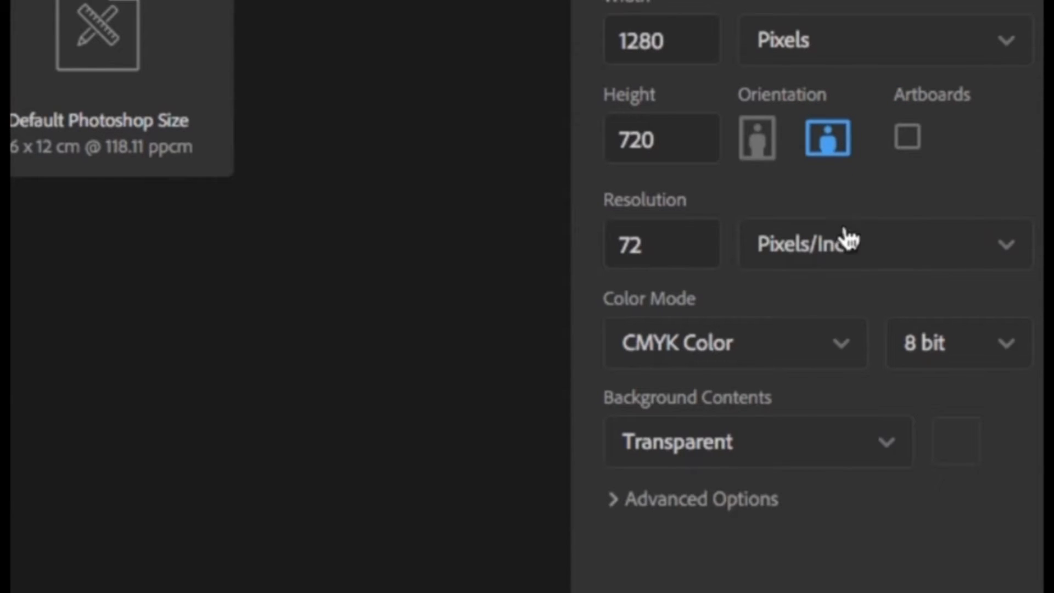
Create a 1280 × 720 px CMYK document with transparent background contents and name its base layer Original
{"action": "left_click", "coordinate": [890, 451]}
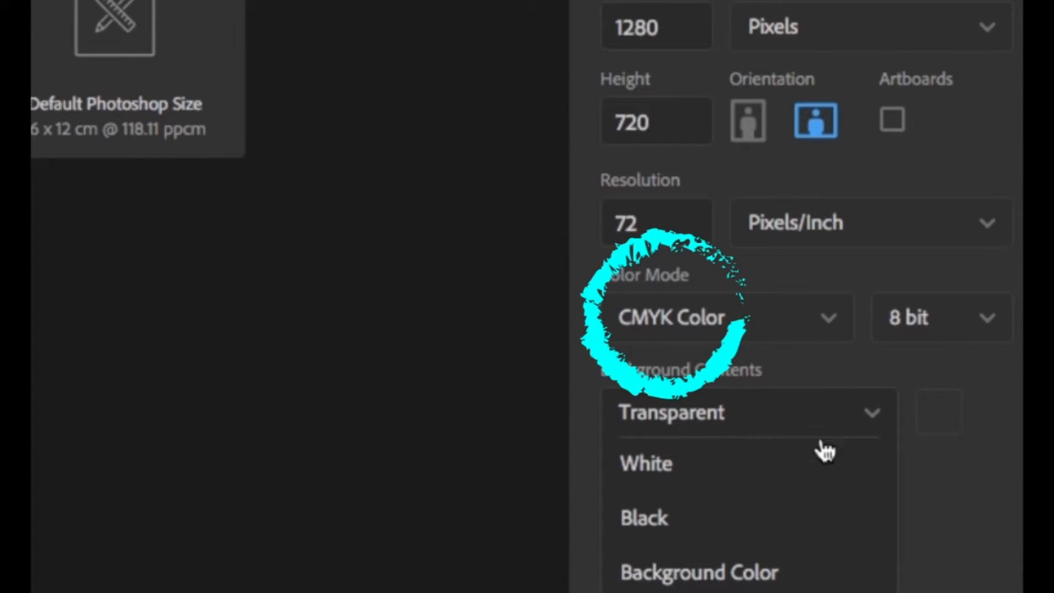
{"action": "left_click", "coordinate": [745, 427]}
{"action": "left_click", "coordinate": [874, 486]}
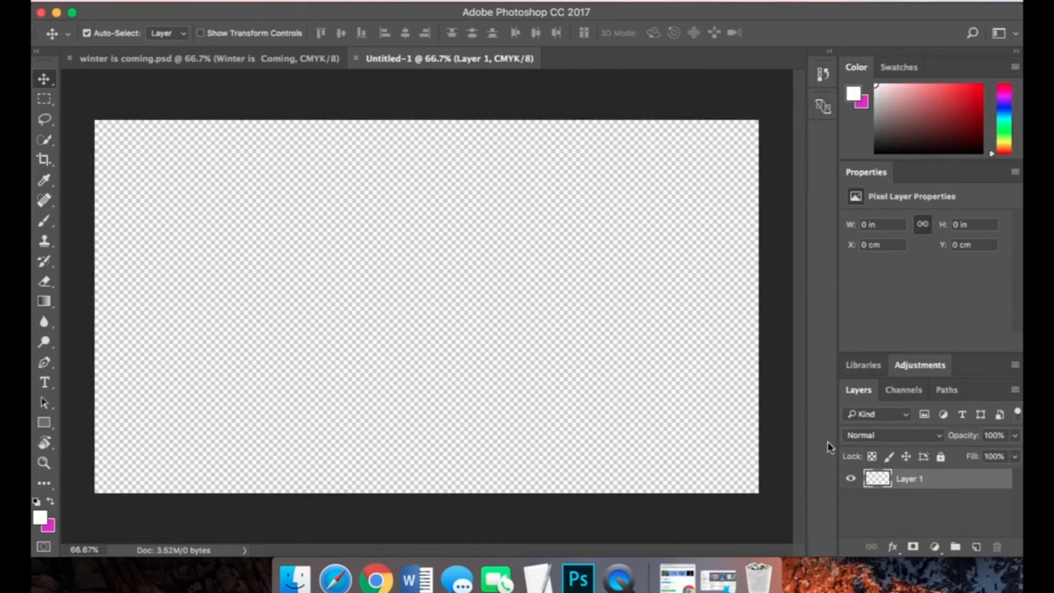
{"action": "type", "text": "Origin"}
{"action": "key", "text": "Return"}
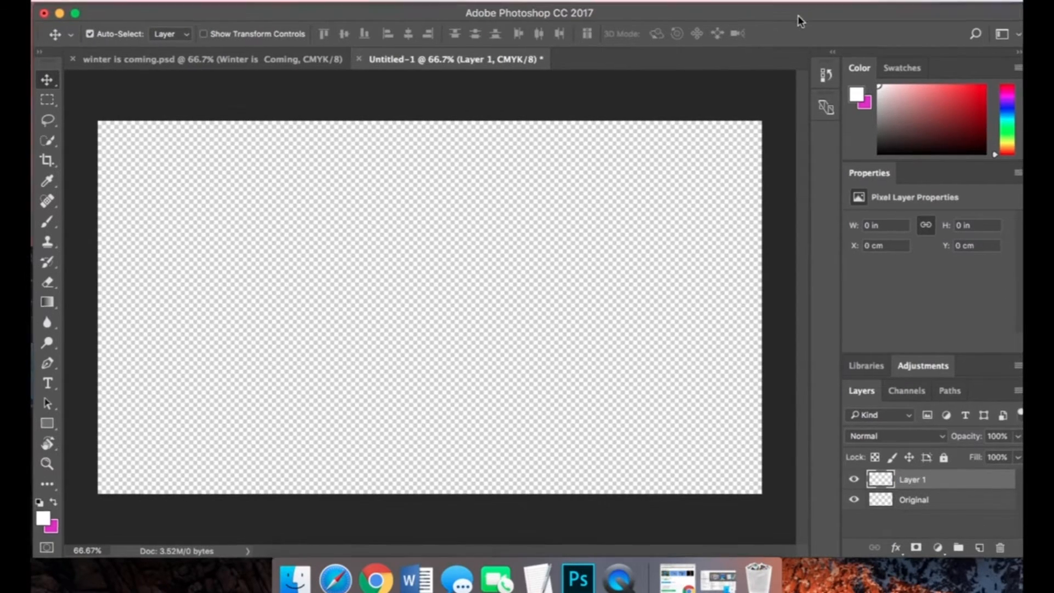
Place the parrot-2756488_640.jpg file from the desktop onto the canvas and enlarge it substantially
{"action": "left_click_drag", "start_coordinate": [802, 14], "coordinate": [706, 19]}
{"action": "left_click_drag", "start_coordinate": [981, 430], "coordinate": [169, 301]}
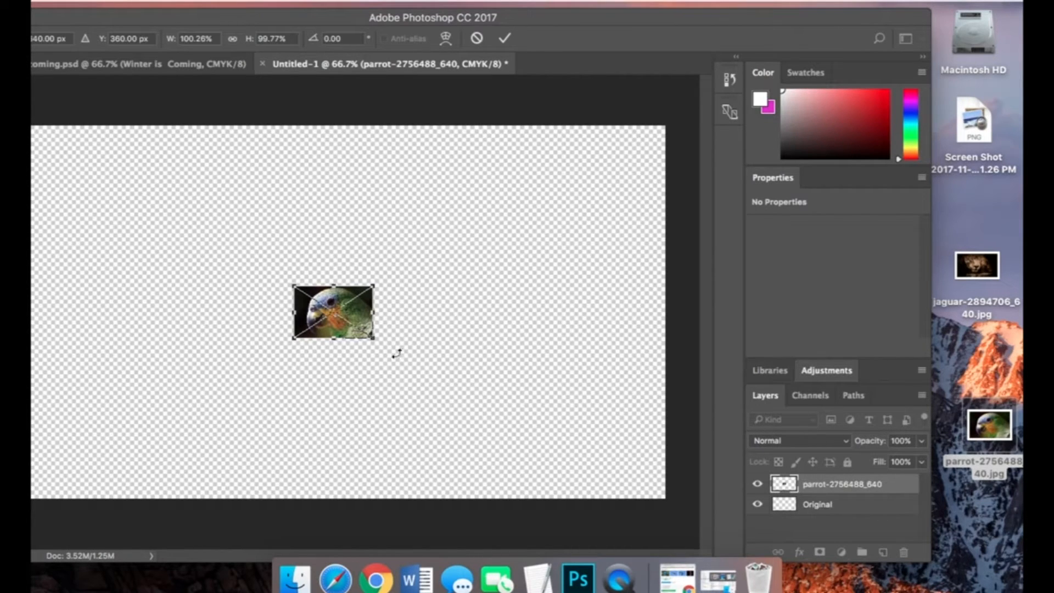
{"action": "left_click_drag", "start_coordinate": [378, 282], "coordinate": [636, 111]}
{"action": "left_click_drag", "start_coordinate": [279, 340], "coordinate": [159, 423]}
{"action": "left_click_drag", "start_coordinate": [379, 274], "coordinate": [405, 301]}
Scale the placed parrot image to the full canvas height, shift it toward the canvas's right edge, and commit the placement
{"action": "left_click_drag", "start_coordinate": [518, 18], "coordinate": [648, 21]}
{"action": "left_click_drag", "start_coordinate": [585, 190], "coordinate": [598, 220]}
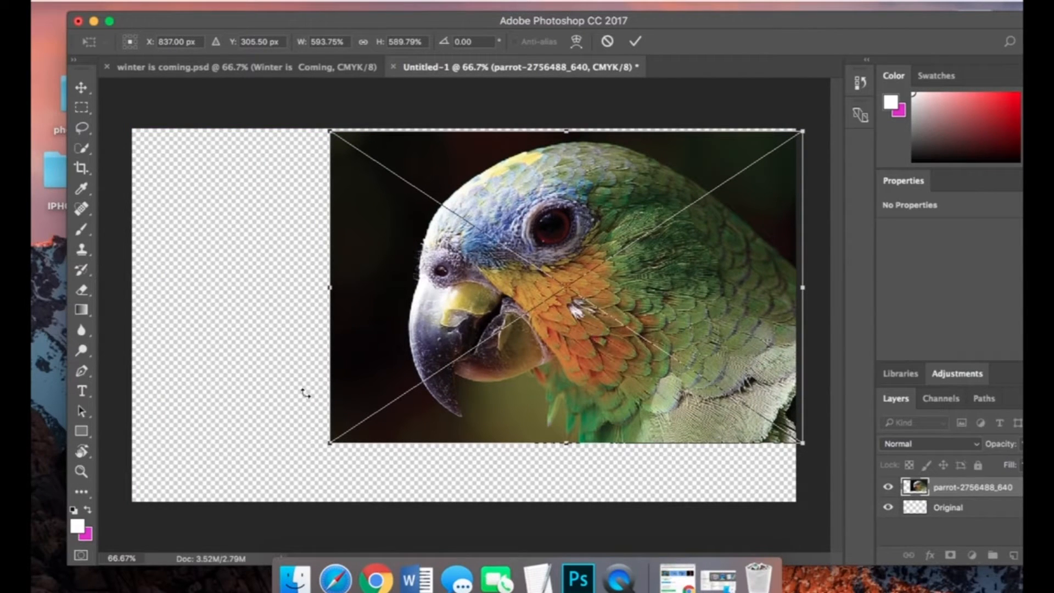
{"action": "left_click_drag", "start_coordinate": [331, 445], "coordinate": [241, 511]}
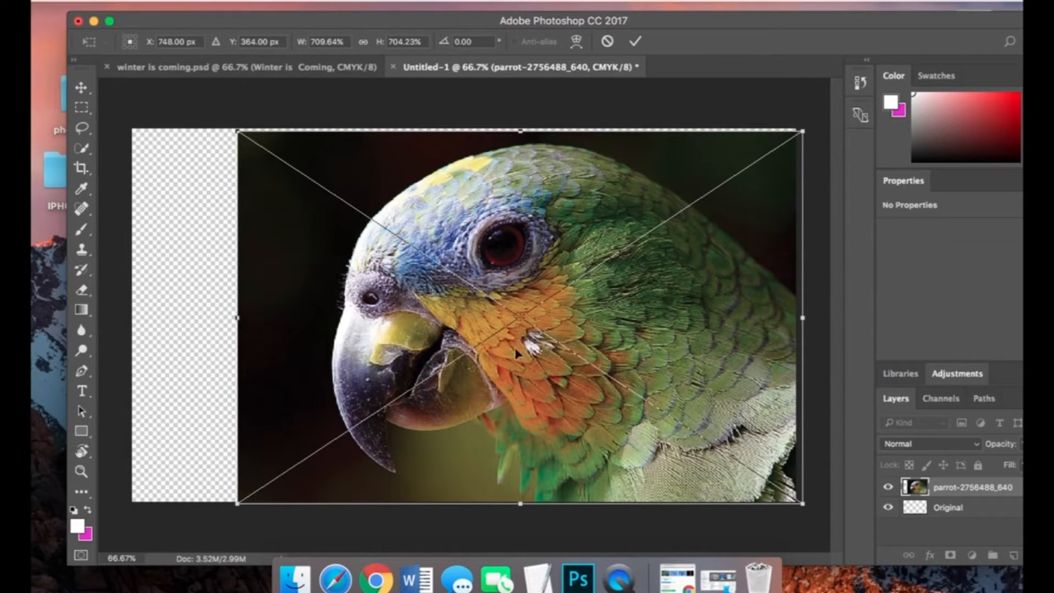
{"action": "left_click_drag", "start_coordinate": [519, 337], "coordinate": [572, 347]}
{"action": "key", "text": "Return"}
Rename the placed parrot layer as Parrot image
{"action": "double_click", "coordinate": [950, 478]}
{"action": "key", "text": "BackSpace"}
{"action": "type", "text": "Parrot image"}
{"action": "key", "text": "Return"}
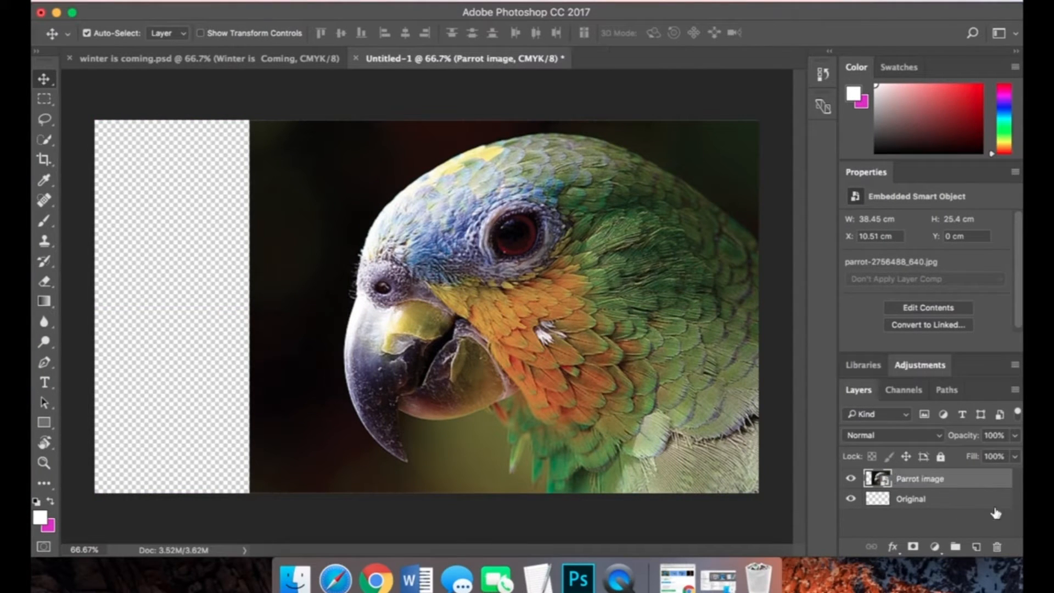
Add a new empty layer above the parrot picture and name it Parrot head
{"action": "left_click", "coordinate": [977, 547]}
{"action": "double_click", "coordinate": [911, 478]}
{"action": "type", "text": "Parrot head"}
{"action": "key", "text": "Return"}
{"action": "left_click", "coordinate": [45, 140]}
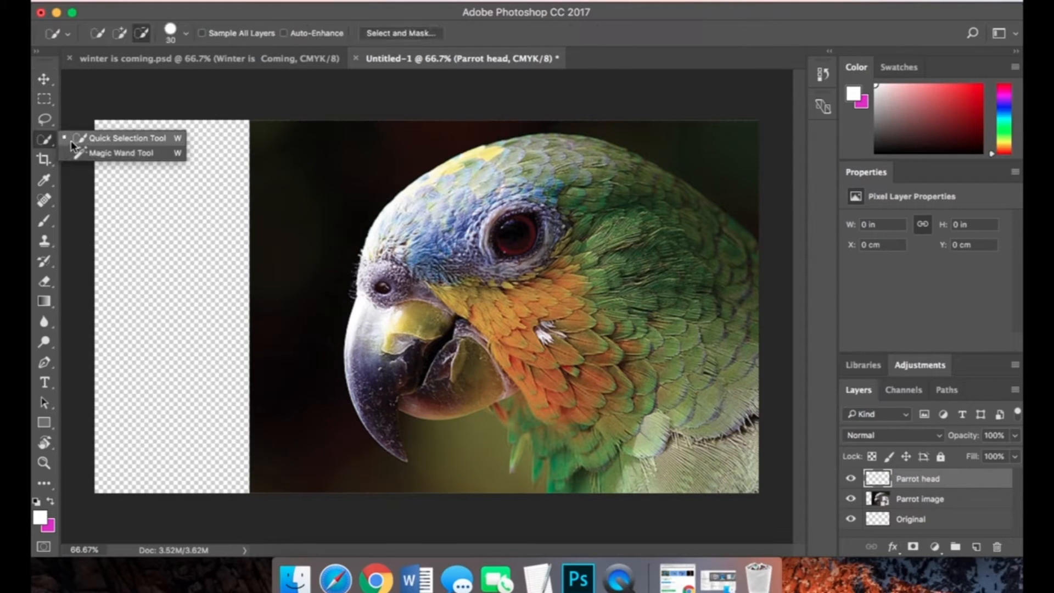
{"action": "left_click", "coordinate": [72, 140]}
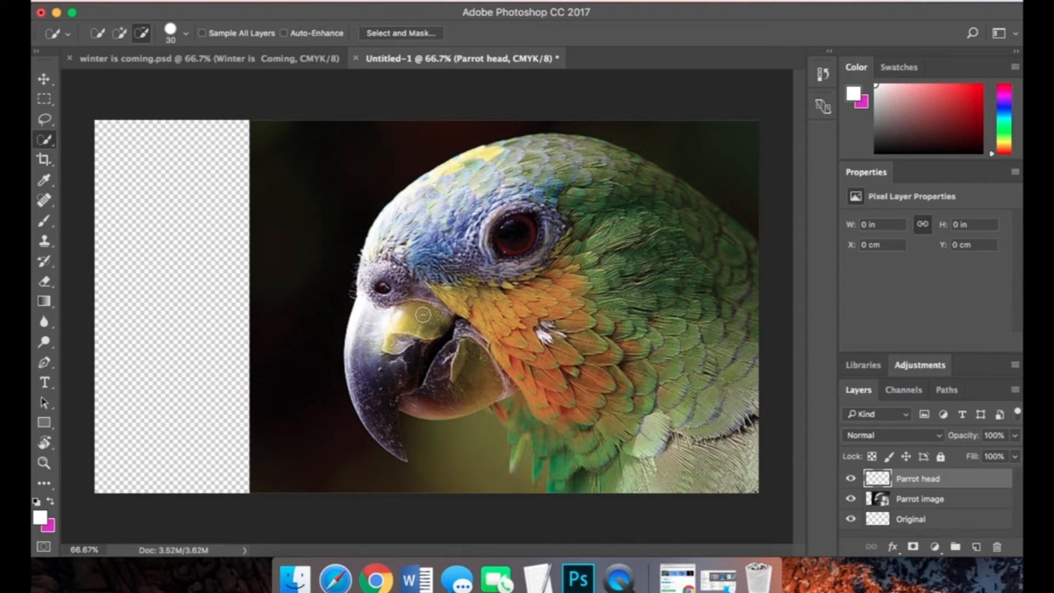
{"action": "mouse_move", "coordinate": [416, 360]}
{"action": "left_mouse_down"}
{"action": "mouse_move", "coordinate": [355, 355]}
{"action": "mouse_move", "coordinate": [430, 244]}
{"action": "left_mouse_up"}
{"action": "key", "text": "ctrl+d"}
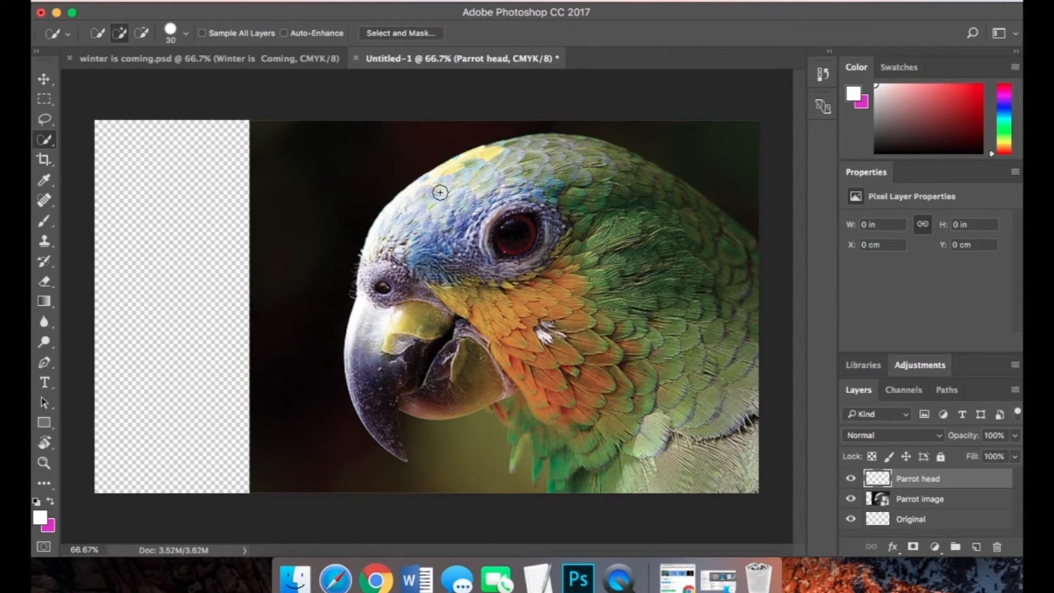
{"action": "left_click", "coordinate": [446, 221]}
{"action": "key", "text": "super+d"}
Make a Quick Selection of the parrot on the Parrot image layer, subtracting the background beneath its beak
{"action": "left_click", "coordinate": [140, 34]}
{"action": "left_click", "coordinate": [44, 80]}
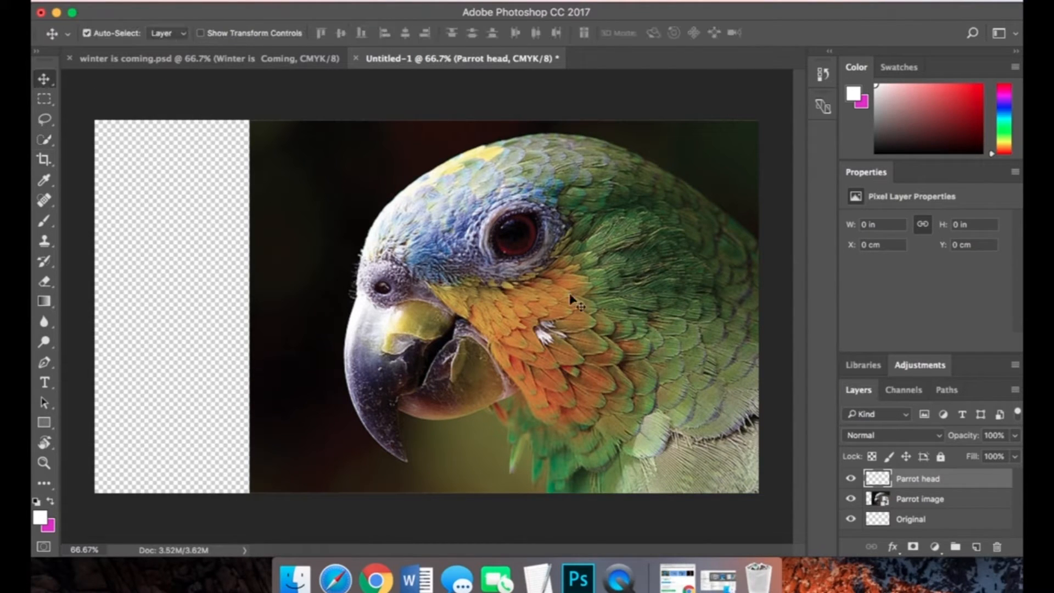
{"action": "left_click", "coordinate": [569, 299]}
{"action": "left_click_drag", "start_coordinate": [44, 139], "coordinate": [85, 139]}
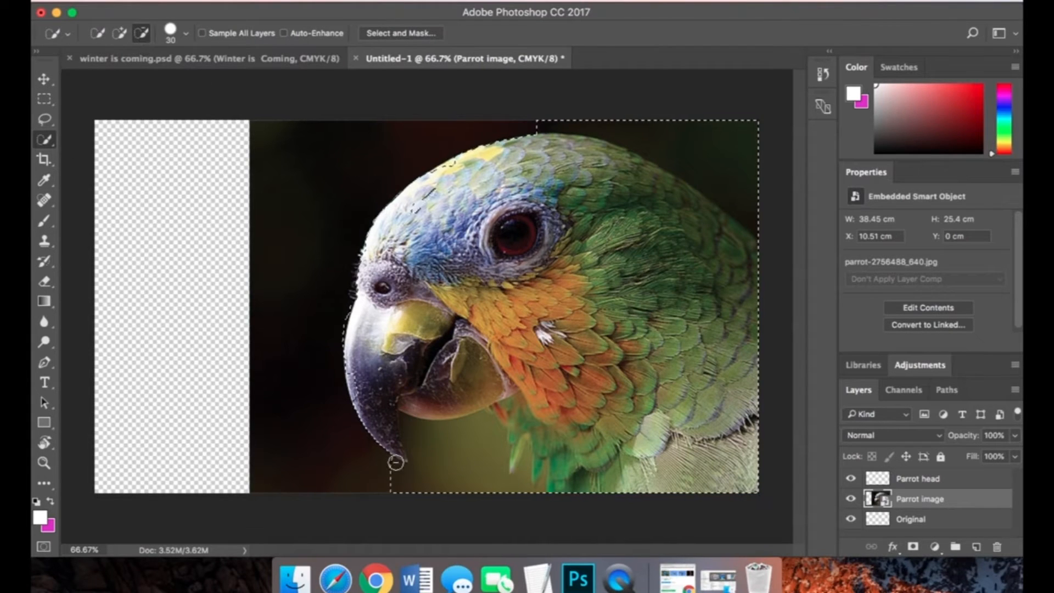
{"action": "mouse_move", "coordinate": [397, 462]}
{"action": "left_mouse_down"}
{"action": "mouse_move", "coordinate": [433, 478]}
{"action": "mouse_move", "coordinate": [481, 443]}
{"action": "mouse_move", "coordinate": [413, 426]}
{"action": "mouse_move", "coordinate": [418, 465]}
{"action": "left_mouse_up"}
Set the Quick Selection brush size to 14 px and refine the selection edge along the parrot's neck
{"action": "left_click", "coordinate": [186, 34]}
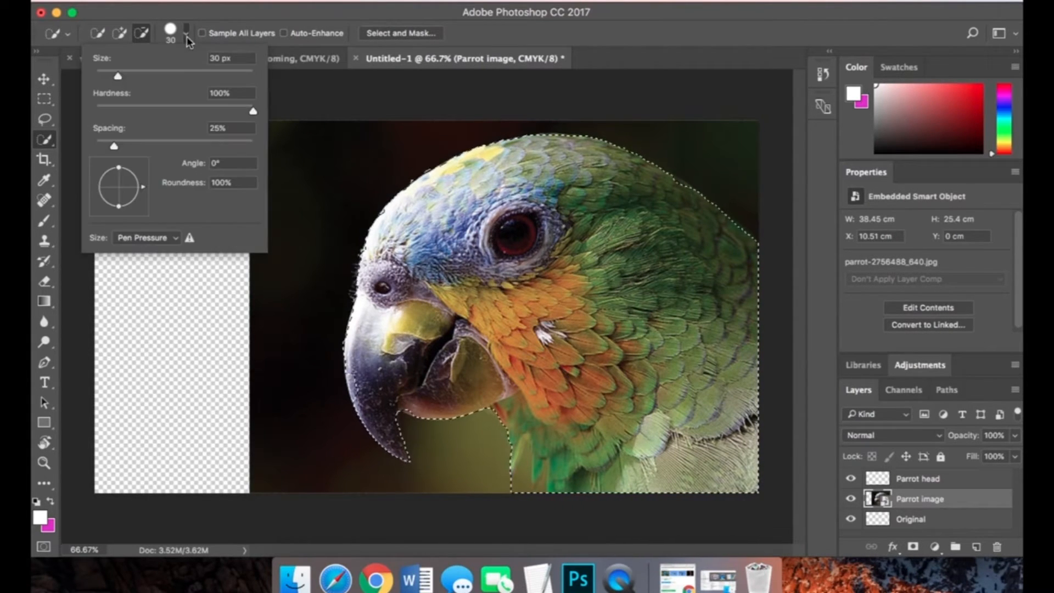
{"action": "type", "text": "14"}
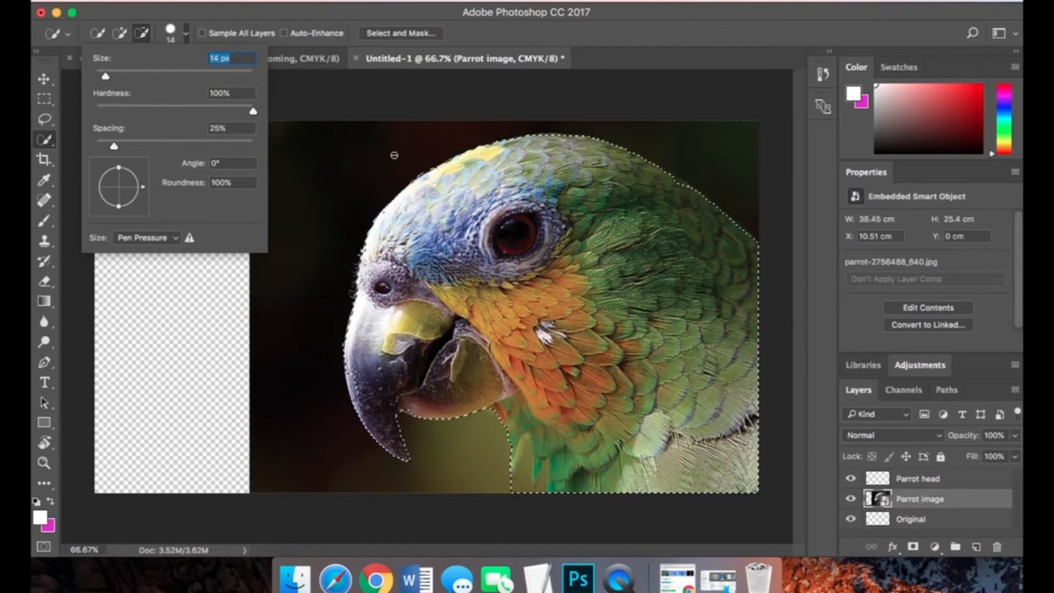
{"action": "key", "text": "Return"}
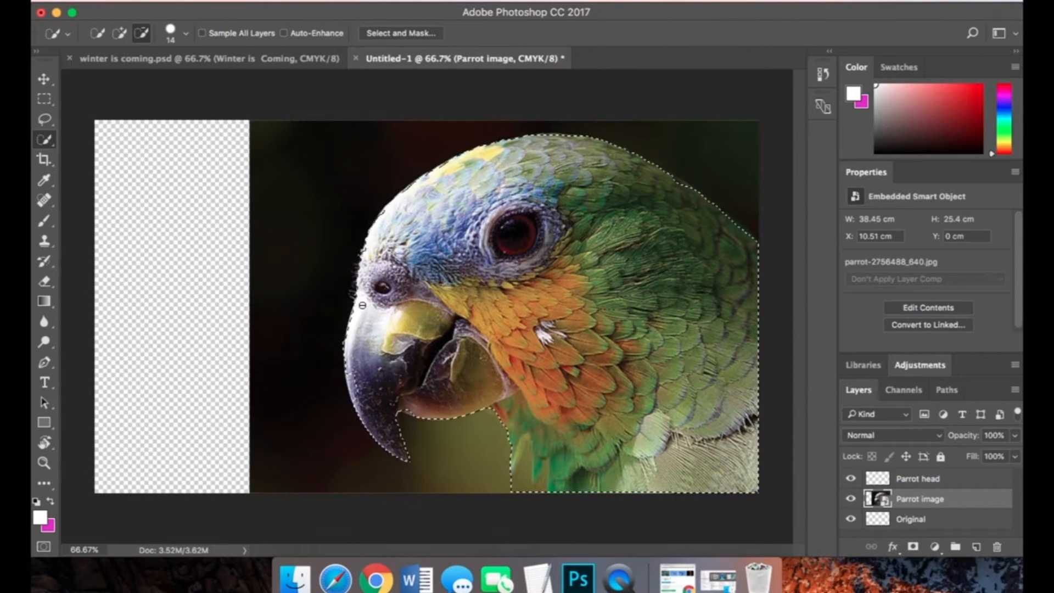
{"action": "left_click", "coordinate": [118, 33]}
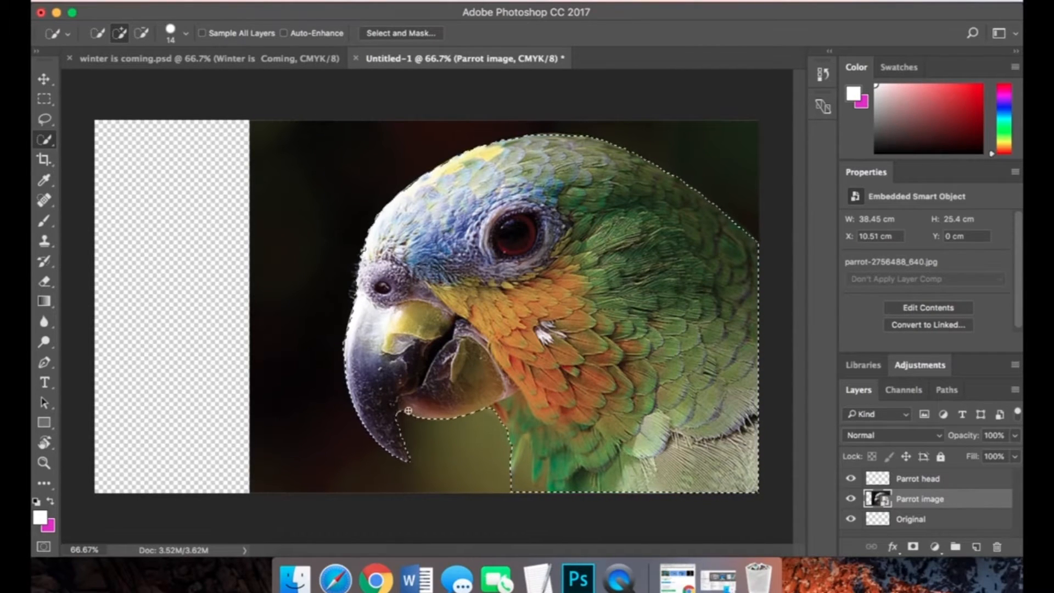
{"action": "key", "text": "super+plus"}
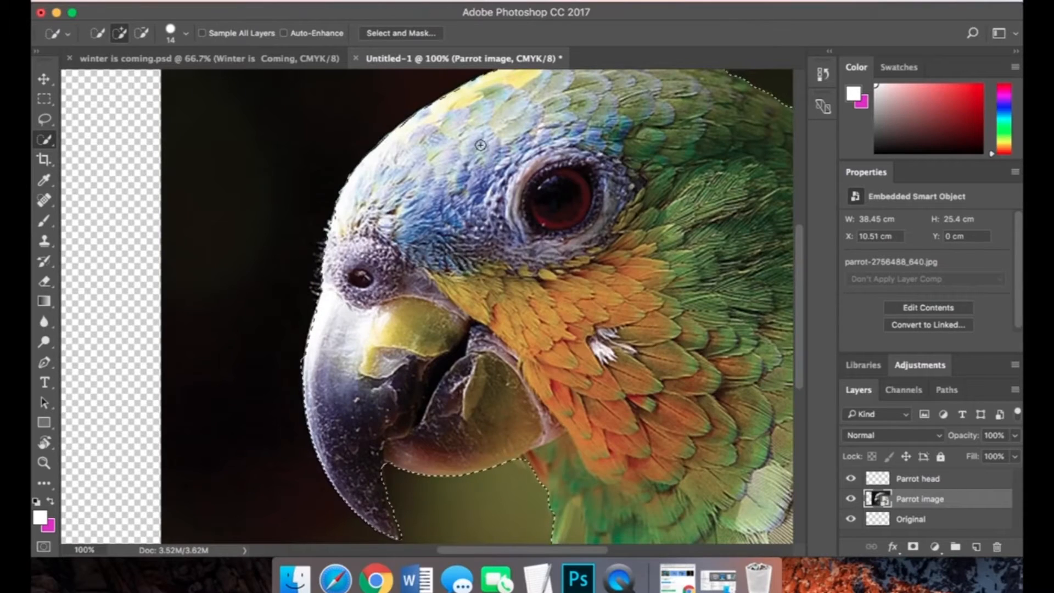
{"action": "scroll", "coordinate": [245, 127], "scroll_direction": "down", "scroll_amount": 5}
{"action": "scroll", "coordinate": [245, 127], "scroll_direction": "up", "scroll_amount": 6}
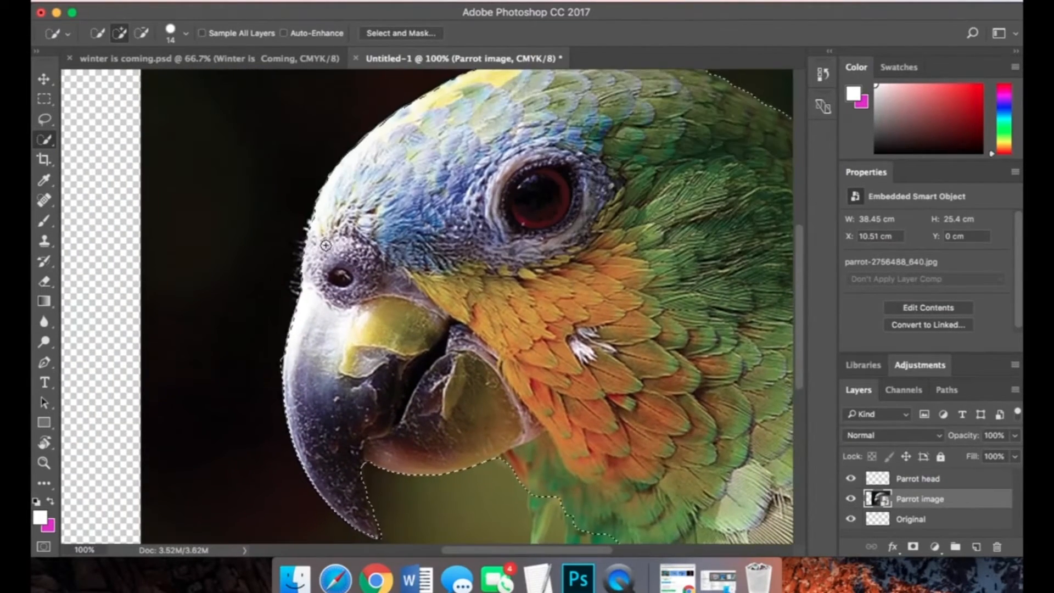
{"action": "key", "text": "super+minus"}
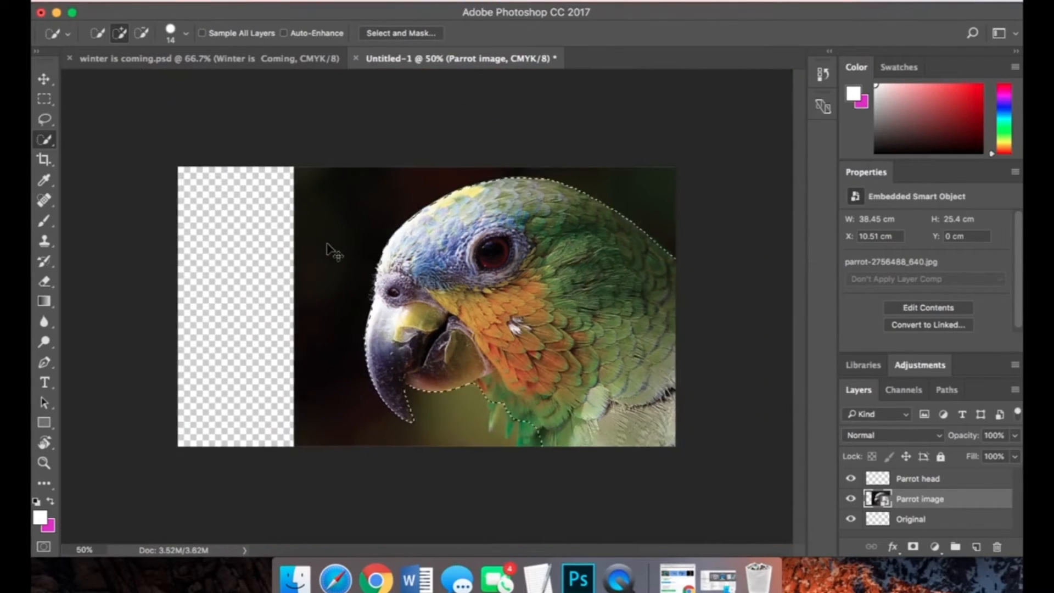
Hide the Parrot image layer and paste the copied parrot selection onto the Parrot head layer
{"action": "left_click", "coordinate": [854, 499]}
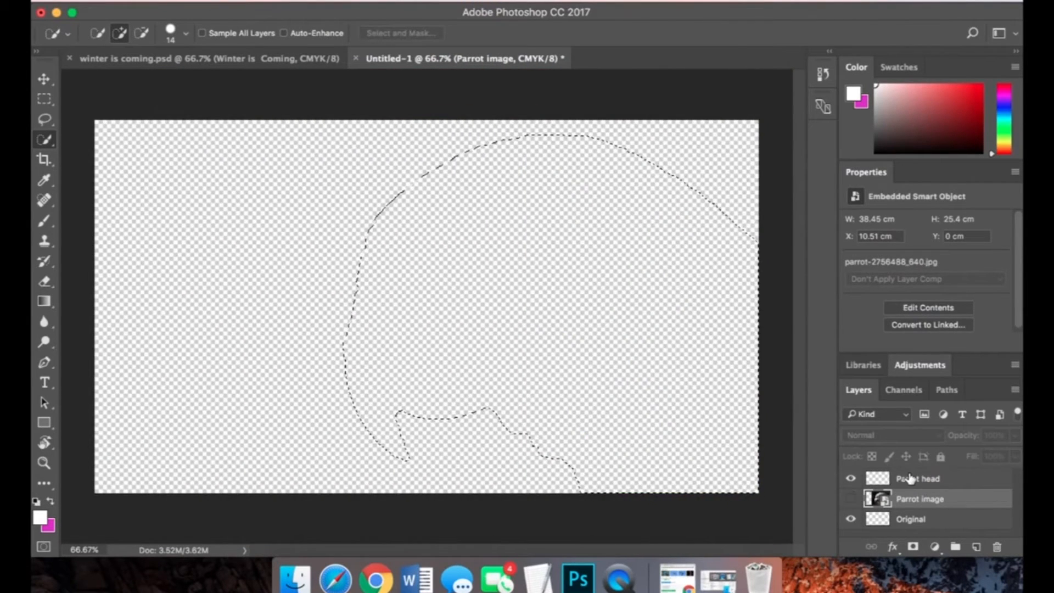
{"action": "left_click", "coordinate": [877, 478]}
{"action": "left_click", "coordinate": [44, 79]}
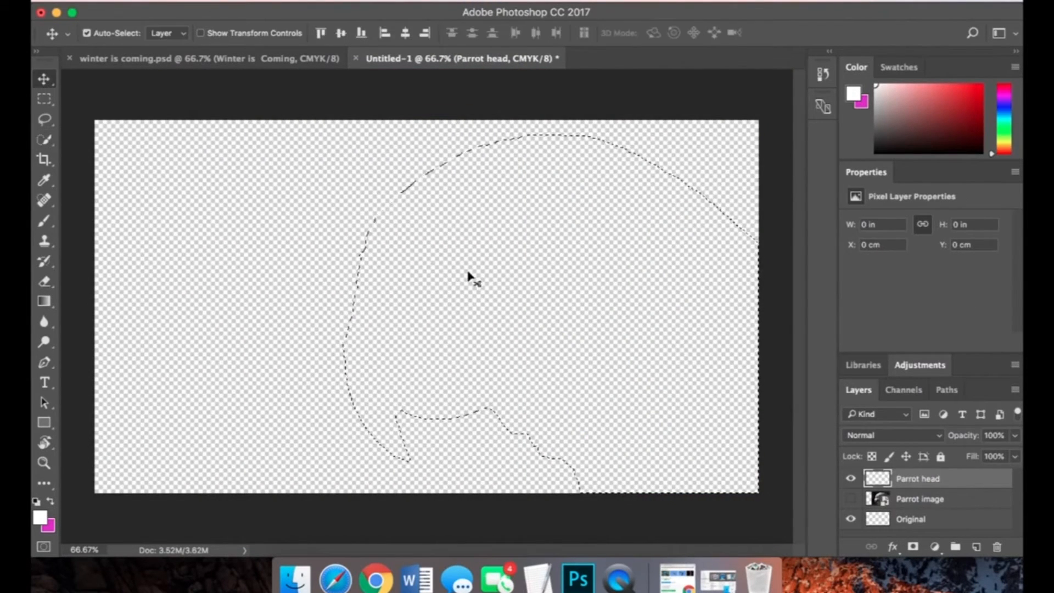
{"action": "left_click", "coordinate": [469, 277]}
{"action": "left_click", "coordinate": [643, 207]}
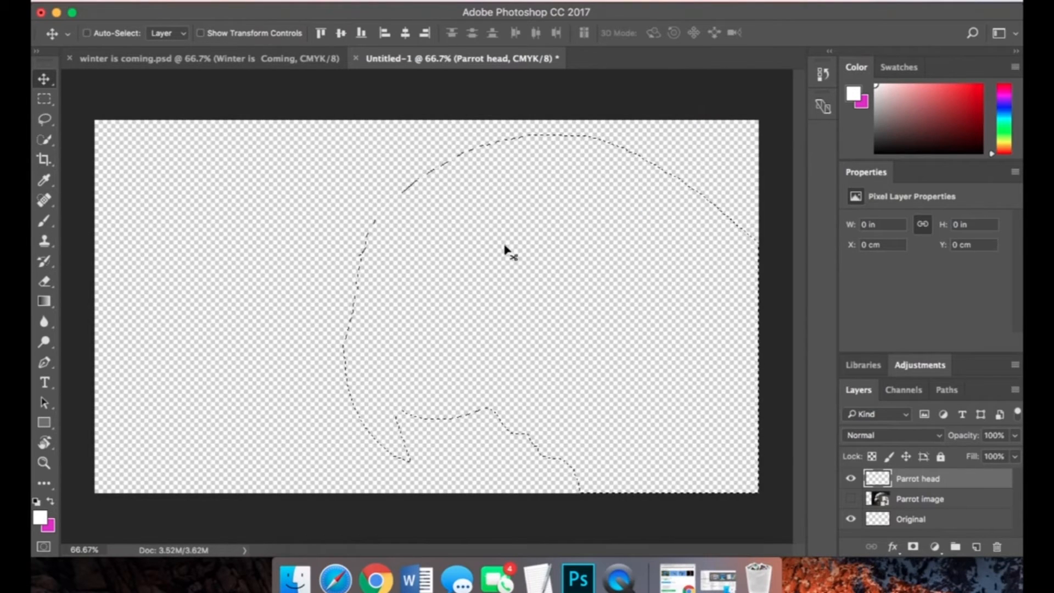
{"action": "key", "text": "super+v"}
{"action": "mouse_move", "coordinate": [548, 270]}
{"action": "left_mouse_down"}
{"action": "mouse_move", "coordinate": [519, 244]}
{"action": "mouse_move", "coordinate": [551, 277]}
{"action": "left_mouse_up"}
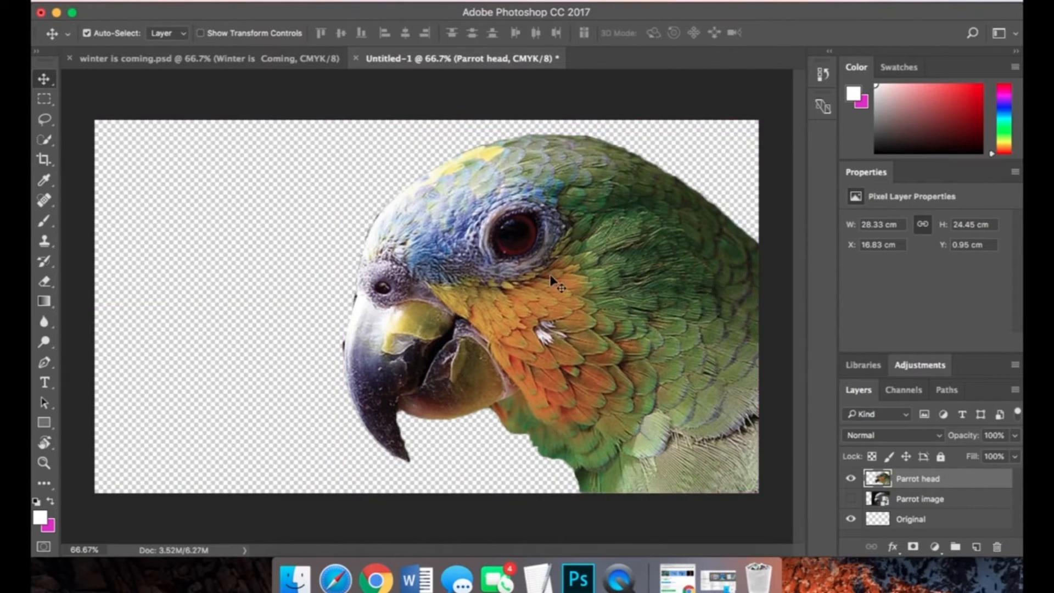
Erase the dark leftover fringe along the outer edge of the beak on the Parrot head layer with the 13 px Eraser
{"action": "left_click", "coordinate": [48, 283]}
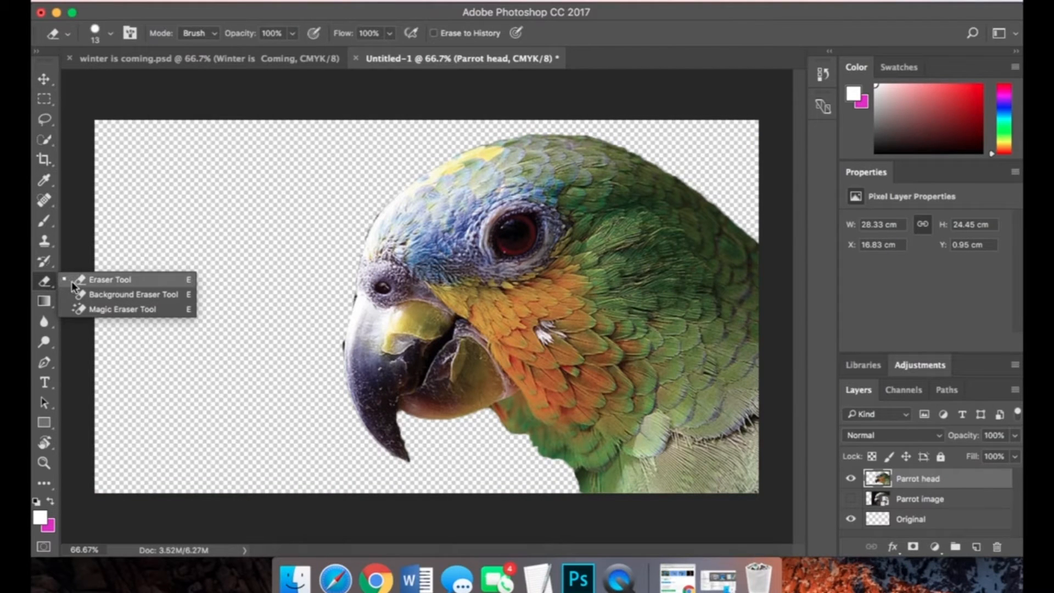
{"action": "left_click", "coordinate": [72, 281]}
{"action": "key", "text": "super+equal"}
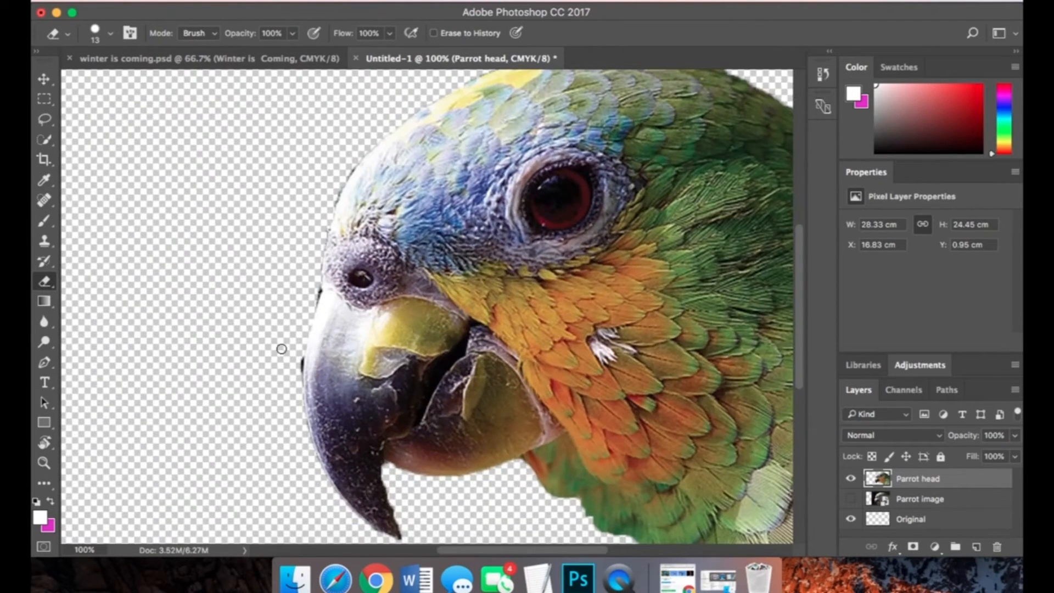
{"action": "key", "text": "super+equal"}
{"action": "left_click_drag", "start_coordinate": [415, 153], "coordinate": [420, 209]}
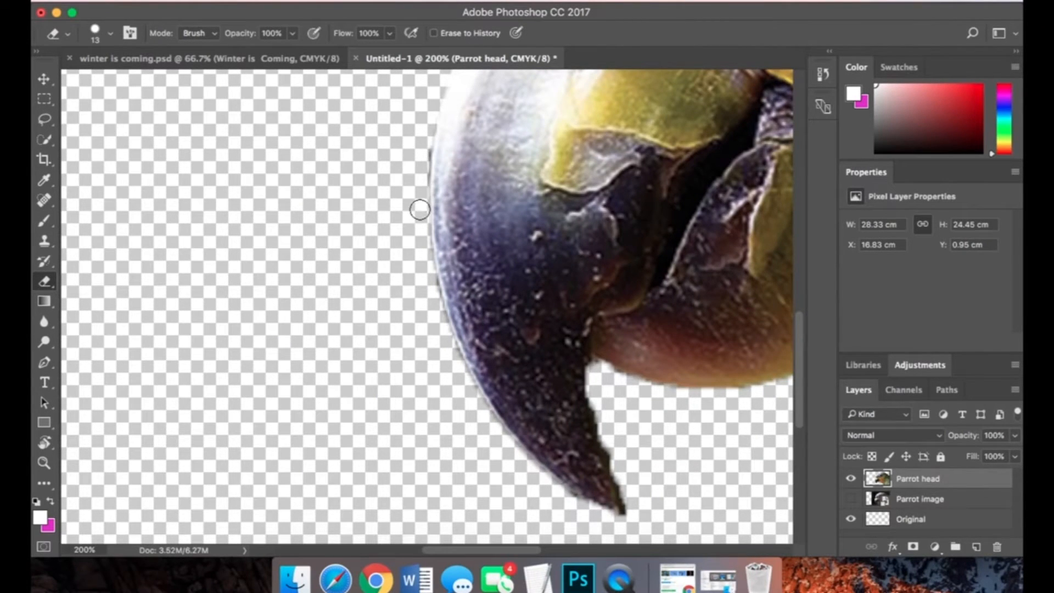
{"action": "scroll", "coordinate": [400, 235], "scroll_direction": "up", "scroll_amount": 5}
{"action": "left_click_drag", "start_coordinate": [457, 169], "coordinate": [448, 202]}
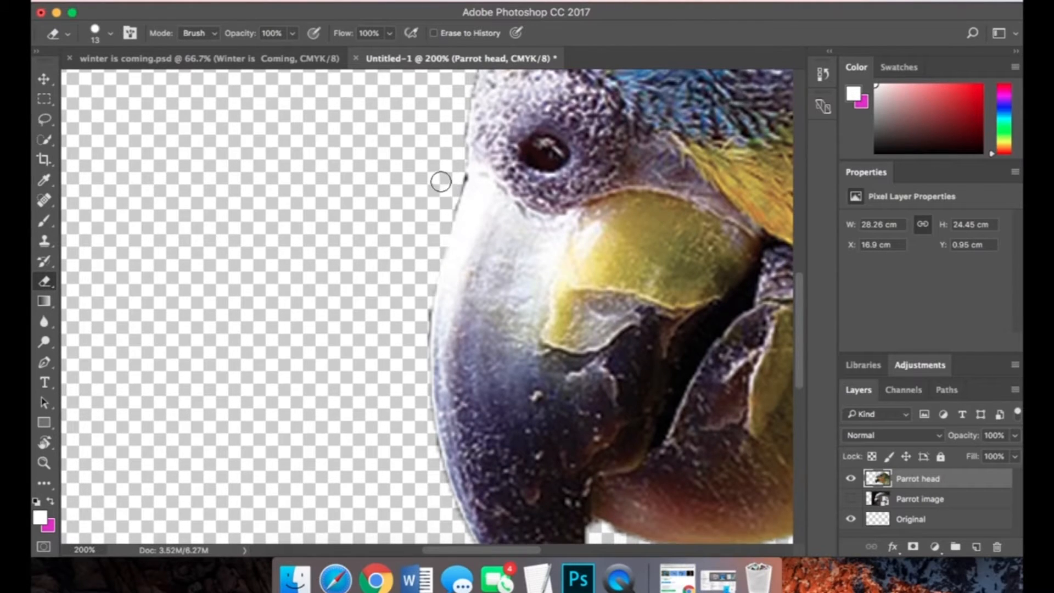
{"action": "scroll", "coordinate": [441, 181], "scroll_direction": "up", "scroll_amount": 2}
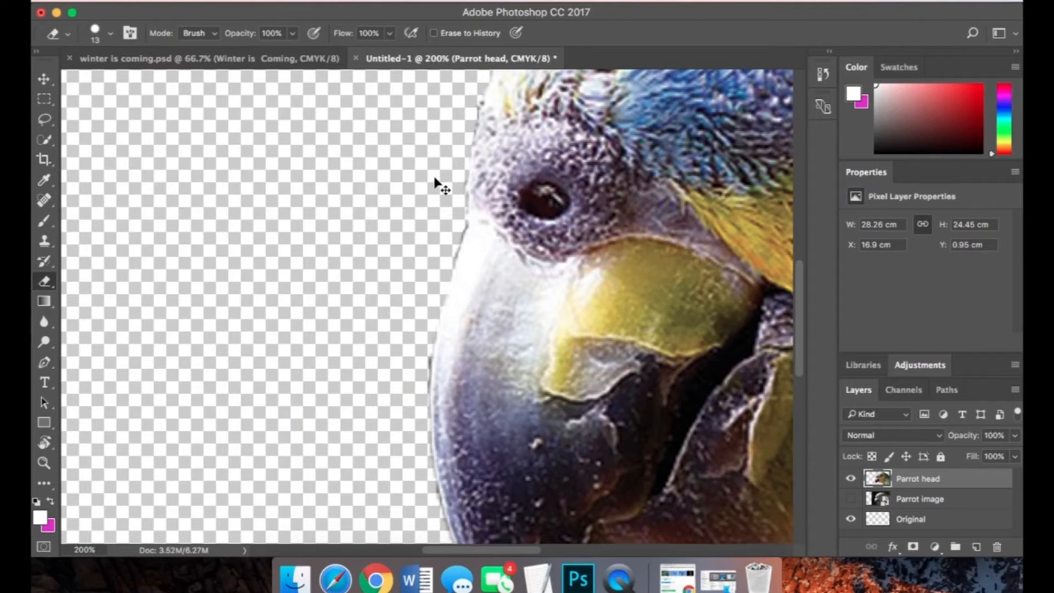
{"action": "scroll", "coordinate": [434, 182], "scroll_direction": "down", "scroll_amount": 2}
{"action": "scroll", "coordinate": [434, 181], "scroll_direction": "down", "scroll_amount": 1}
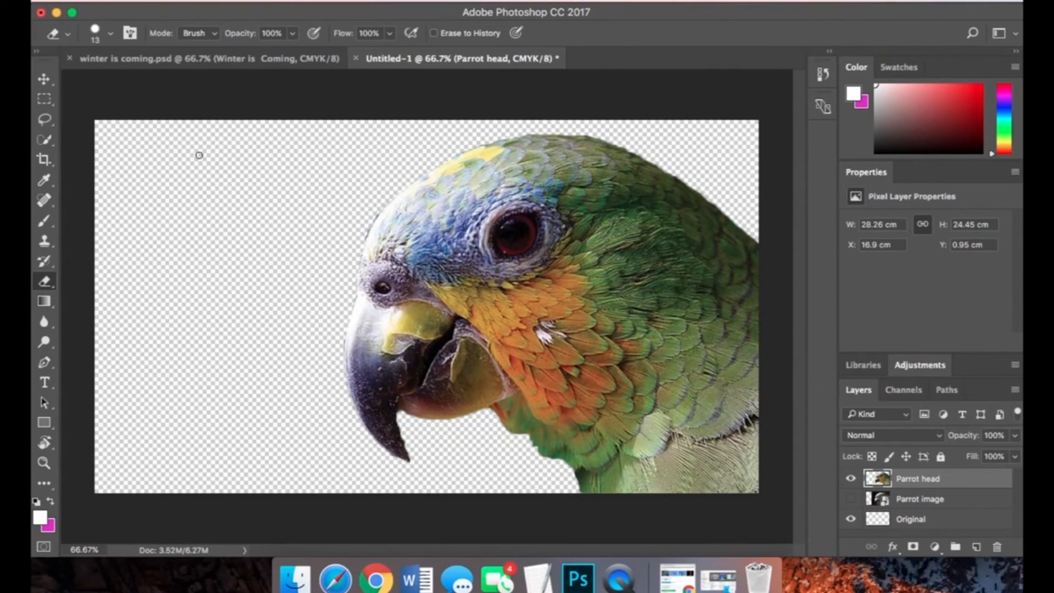
{"action": "left_click", "coordinate": [44, 79]}
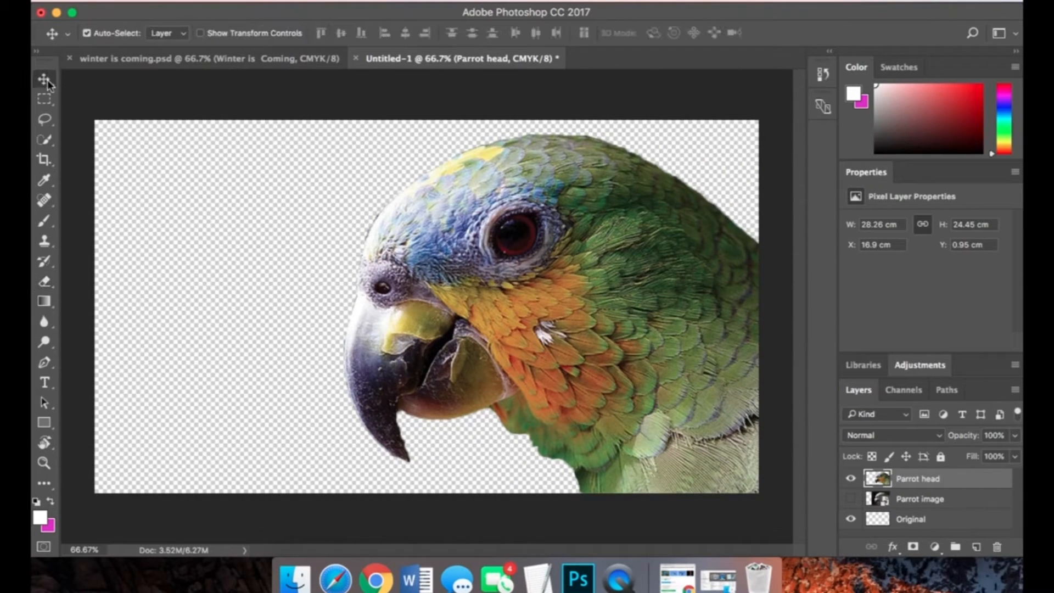
Draw a rectangle shape covering the whole canvas, about 1282 × 720 px, with no fill and a white 12 px stroke
{"action": "left_click", "coordinate": [44, 302]}
{"action": "right_click", "coordinate": [44, 306]}
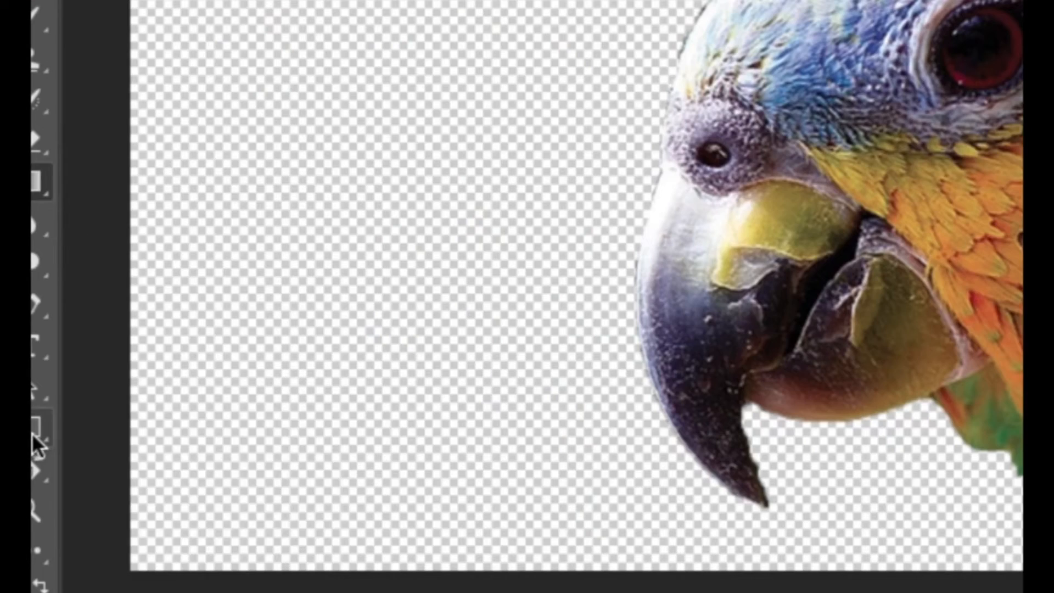
{"action": "right_click", "coordinate": [44, 423]}
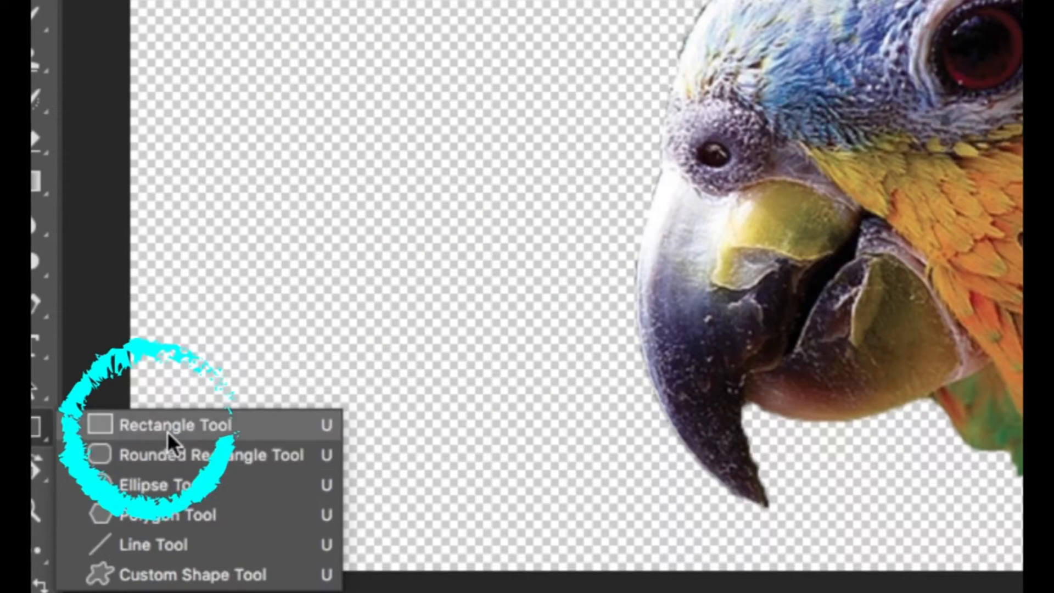
{"action": "left_click", "coordinate": [110, 419]}
{"action": "key", "text": "super+minus"}
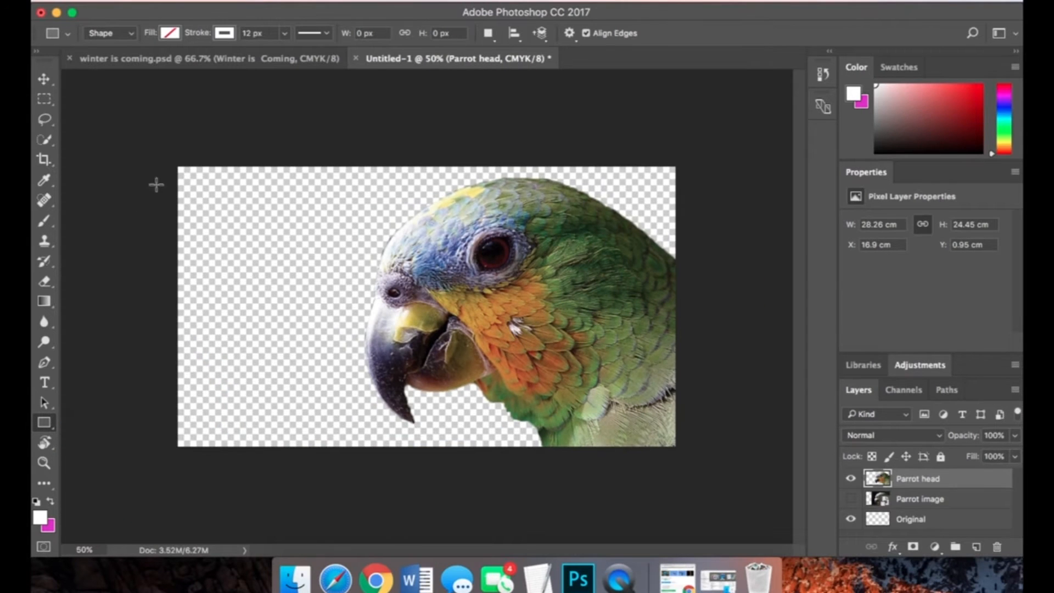
{"action": "left_click_drag", "start_coordinate": [180, 169], "coordinate": [676, 446]}
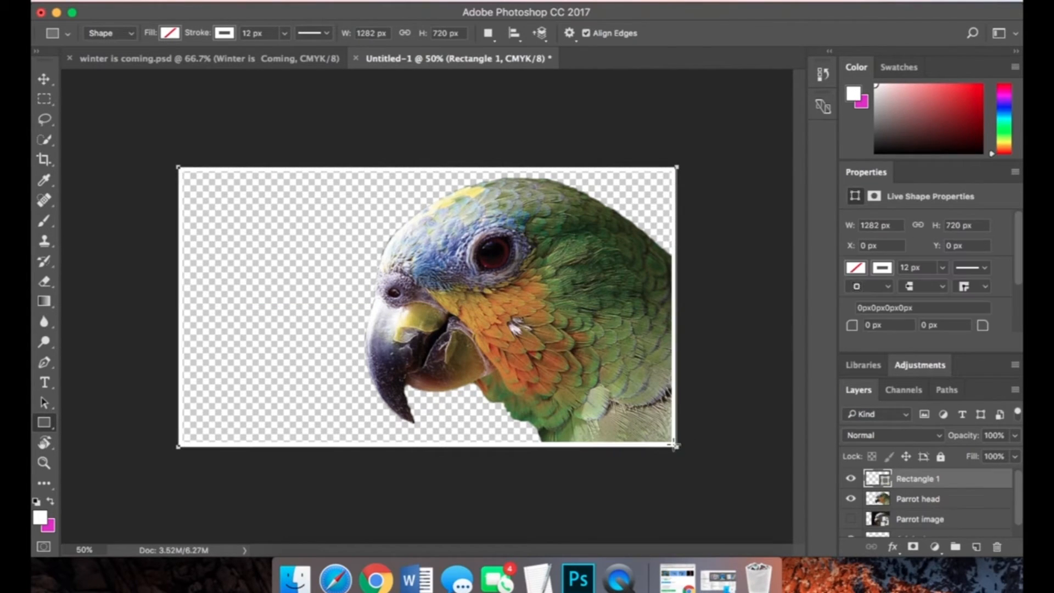
Rename the rectangle shape layer as Background colur
{"action": "double_click", "coordinate": [934, 480]}
{"action": "key", "text": "BackSpace"}
{"action": "type", "text": "Background colur"}
{"action": "key", "text": "Return"}
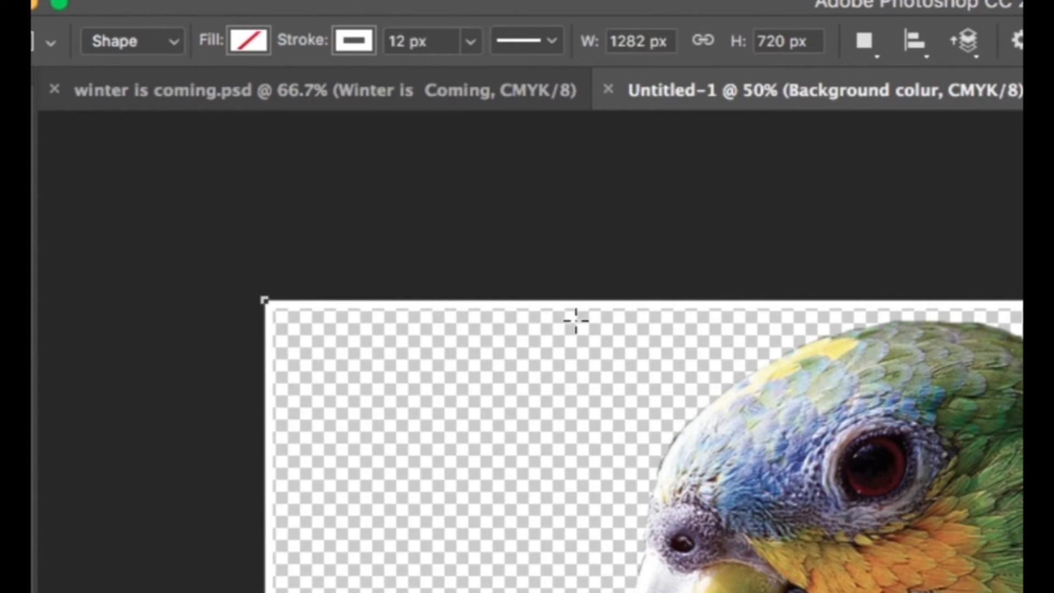
Fill the Background colur rectangle with solid blue
{"action": "left_click", "coordinate": [396, 41]}
{"action": "left_click", "coordinate": [249, 40]}
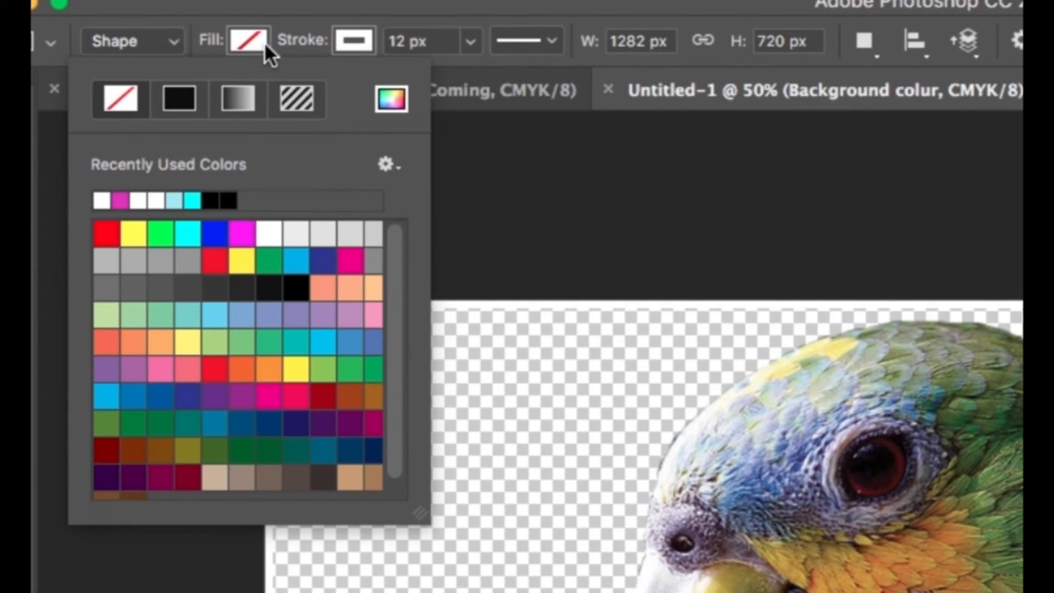
{"action": "left_click", "coordinate": [220, 239]}
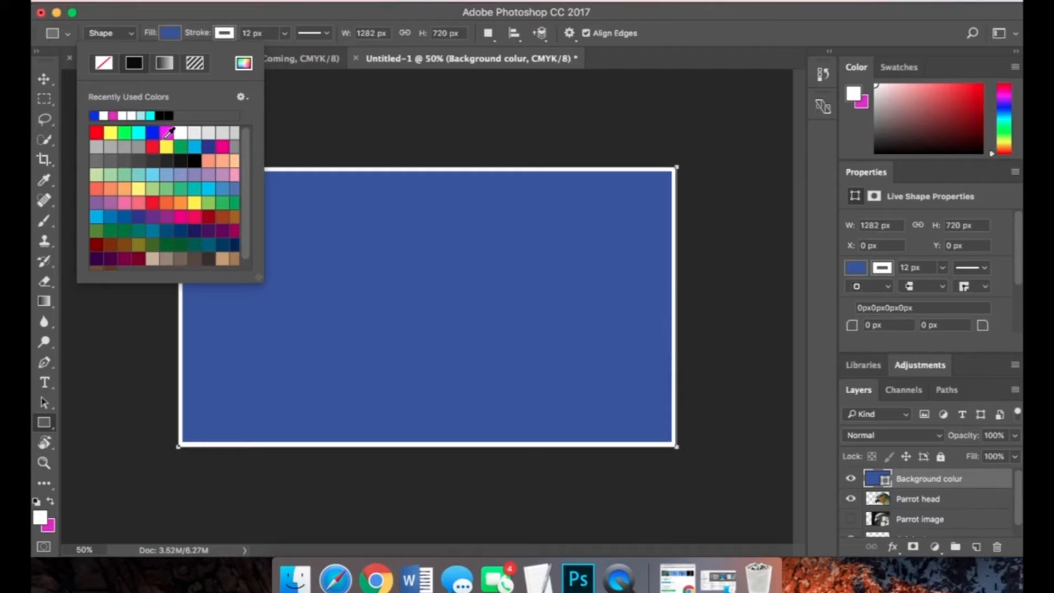
Set the rectangle's stroke width to 15 px and move the Parrot head layer above Background colur
{"action": "left_click", "coordinate": [248, 40]}
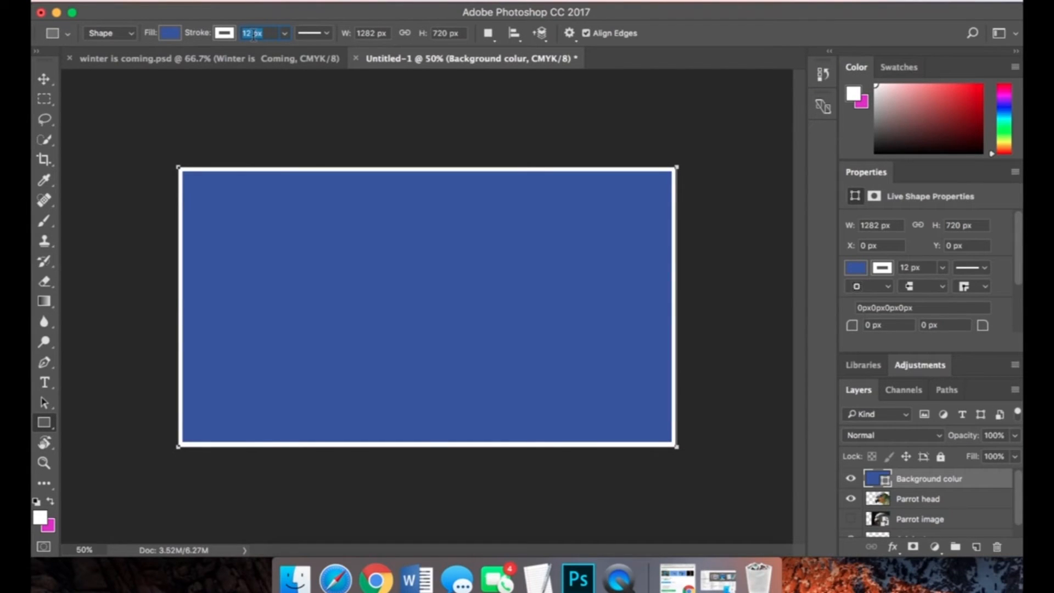
{"action": "type", "text": "15"}
{"action": "key", "text": "Return"}
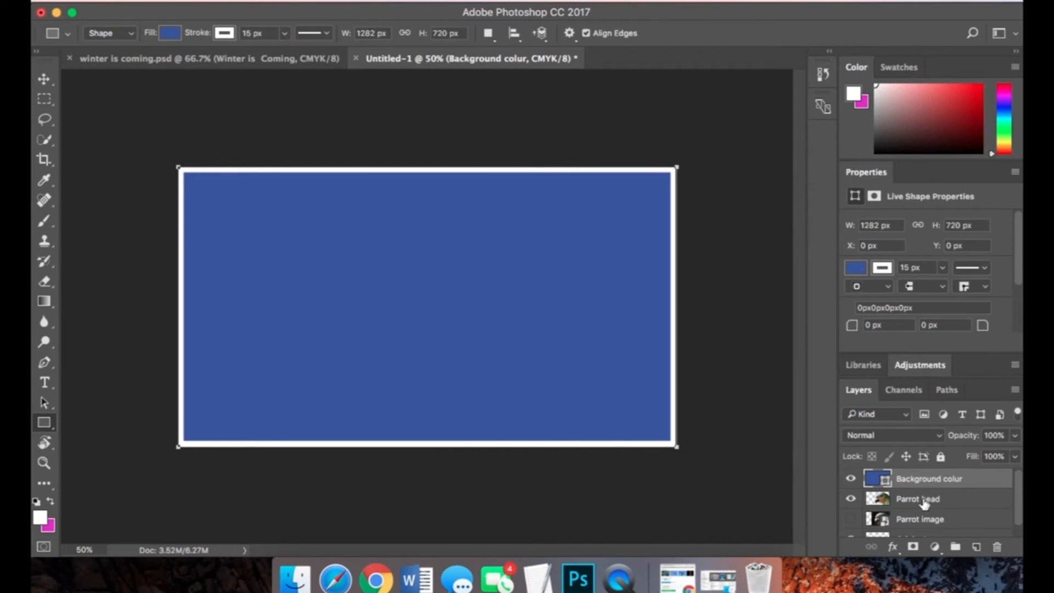
{"action": "left_click_drag", "start_coordinate": [927, 505], "coordinate": [923, 480]}
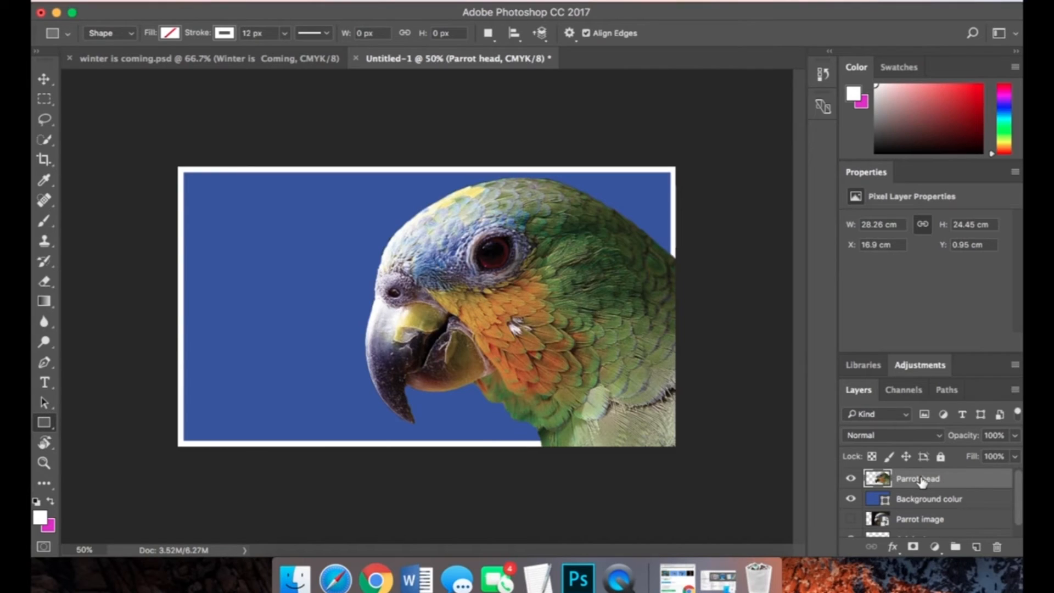
Add a text box reading Parrot Corner in 100 pt Phosphate Inline beside the beak and enlarge its frame to the canvas's lower edge
{"action": "left_click", "coordinate": [49, 381]}
{"action": "left_click_drag", "start_coordinate": [200, 190], "coordinate": [348, 384]}
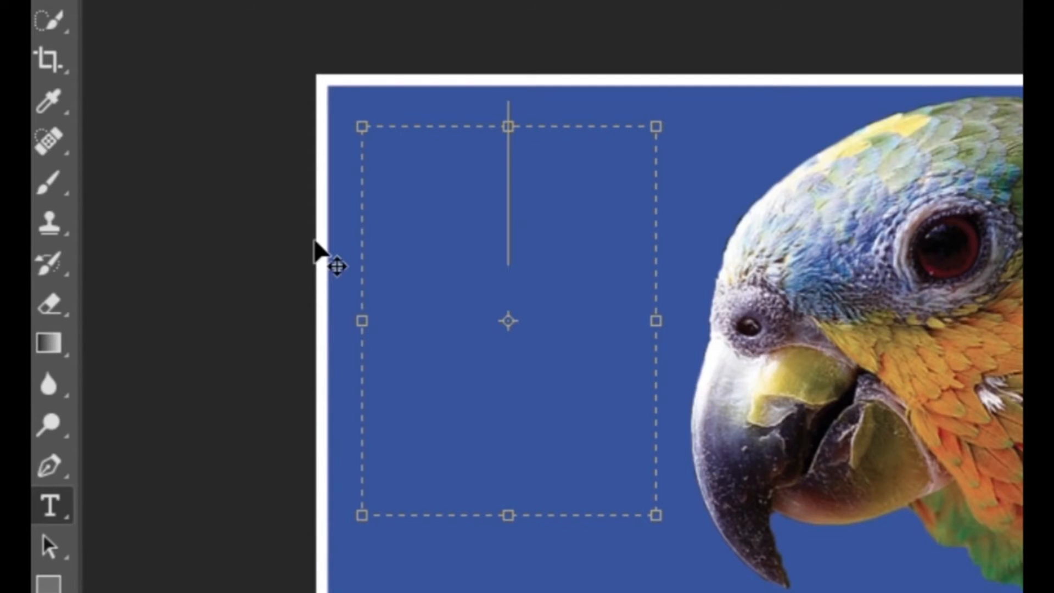
{"action": "type", "text": "PA"}
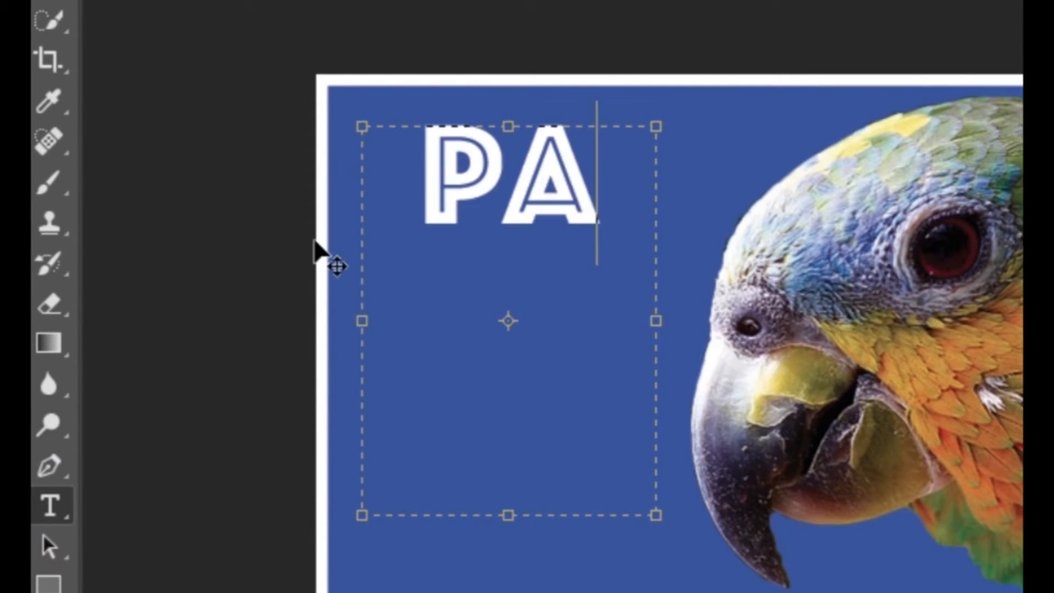
{"action": "key", "text": "ctrl+a"}
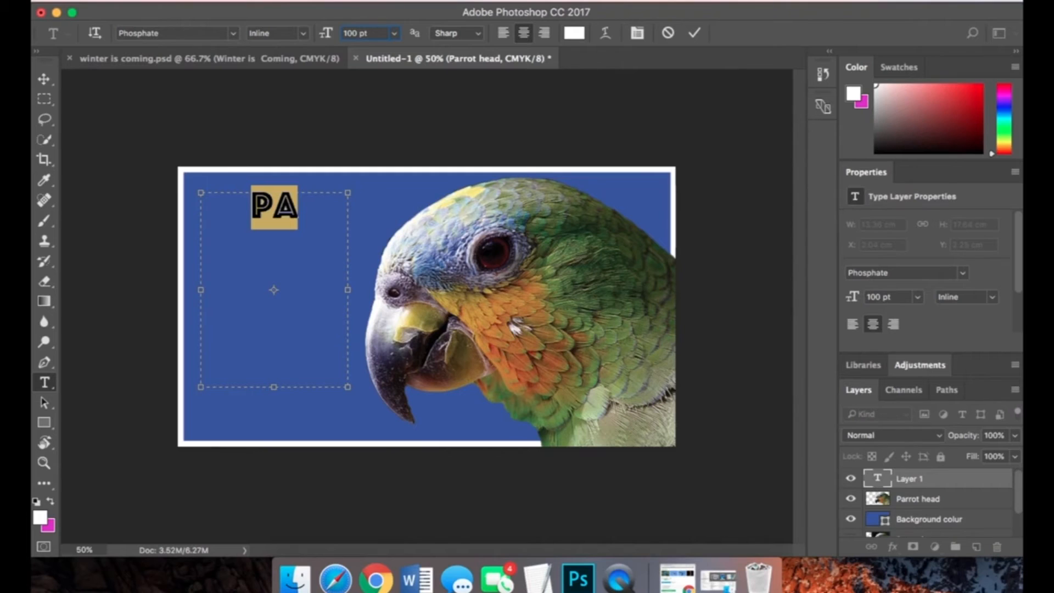
{"action": "type", "text": "PARROT CORNER"}
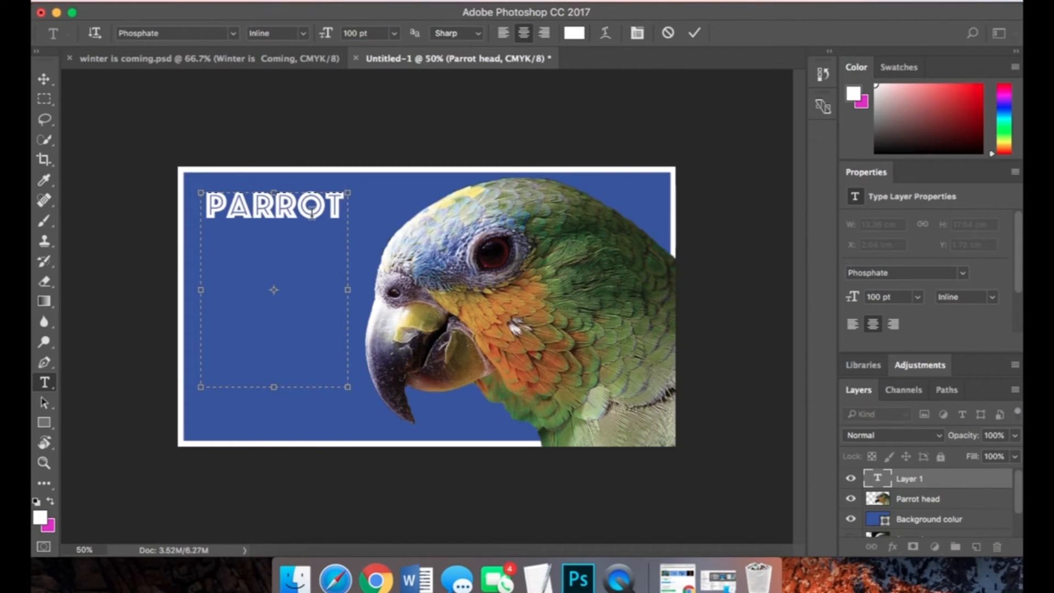
{"action": "left_click_drag", "start_coordinate": [347, 387], "coordinate": [548, 447]}
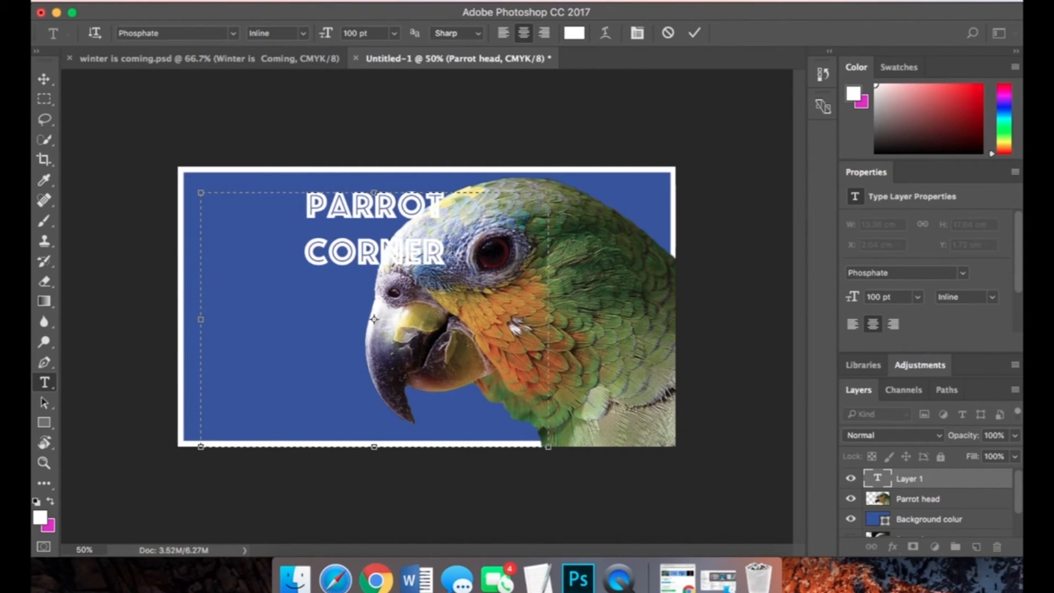
Left-align the Parrot Corner text and insert blank lines above the word Parrot to lower both words
{"action": "key", "text": "ctrl+a"}
{"action": "left_click", "coordinate": [503, 33]}
{"action": "left_click", "coordinate": [365, 212]}
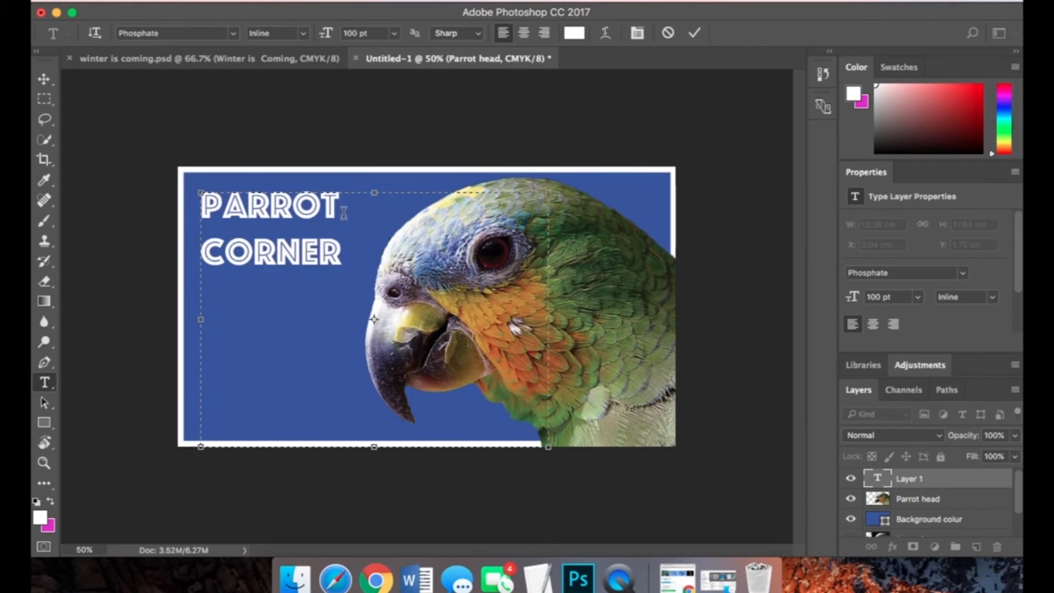
{"action": "key", "text": "Return"}
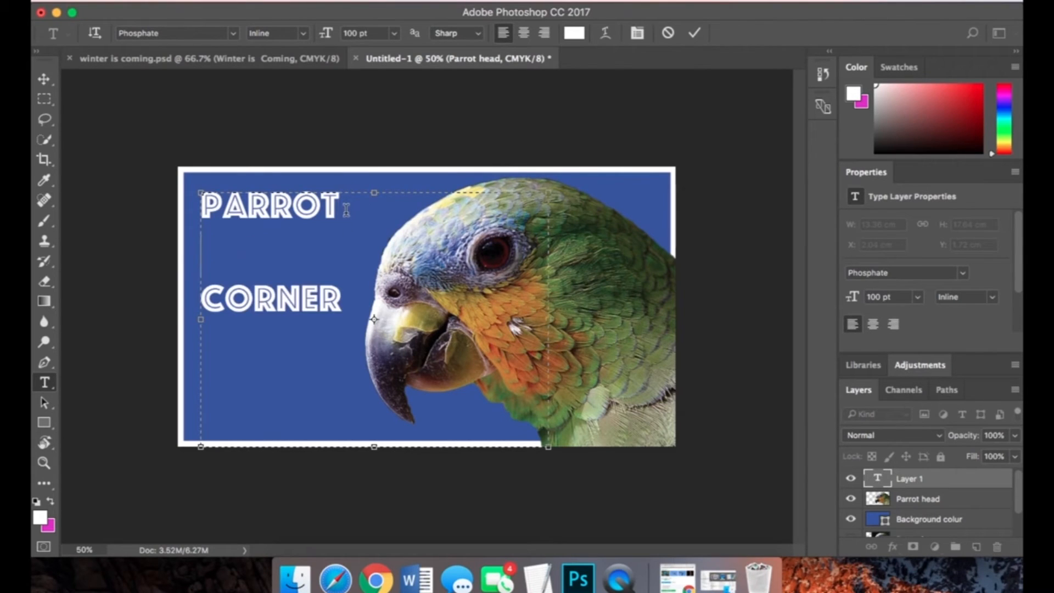
{"action": "left_click", "coordinate": [208, 205]}
{"action": "key", "text": "Return"}
{"action": "key", "text": "BackSpace"}
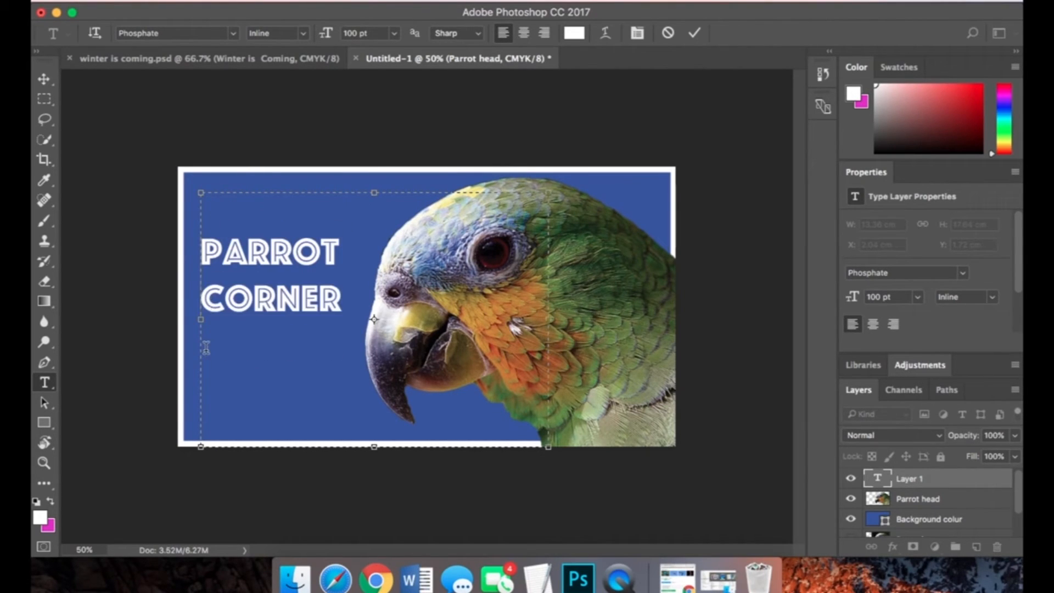
{"action": "key", "text": "Up"}
{"action": "key", "text": "Return"}
Extend the text box to the canvas's upper-left corner and set the size of all its text to 139 pt
{"action": "left_click_drag", "start_coordinate": [200, 192], "coordinate": [178, 166]}
{"action": "key", "text": "super+a"}
{"action": "left_click", "coordinate": [354, 37]}
{"action": "key", "text": "Up"}
{"action": "key", "text": "Up"}
{"action": "key", "text": "Up"}
{"action": "key", "text": "Up"}
{"action": "key", "text": "Up"}
{"action": "key", "text": "Up"}
{"action": "key", "text": "Up"}
{"action": "key", "text": "Up"}
{"action": "key", "text": "Up"}
{"action": "key", "text": "Up"}
{"action": "key", "text": "Up"}
{"action": "key", "text": "Up"}
{"action": "key", "text": "Up"}
{"action": "key", "text": "Up"}
{"action": "key", "text": "Up"}
{"action": "key", "text": "Up"}
{"action": "key", "text": "Up"}
{"action": "key", "text": "Up"}
{"action": "key", "text": "Up"}
{"action": "key", "text": "Up"}
{"action": "key", "text": "Up"}
{"action": "key", "text": "Up"}
{"action": "key", "text": "Up"}
{"action": "key", "text": "Up"}
{"action": "key", "text": "Up"}
{"action": "key", "text": "Up"}
{"action": "key", "text": "Up"}
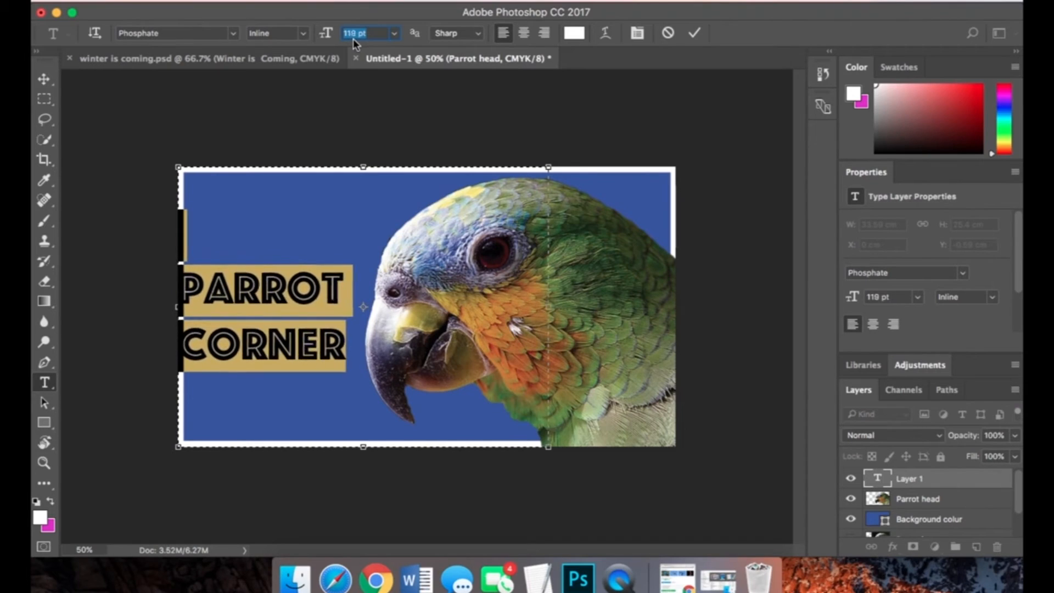
{"action": "key", "text": "Up"}
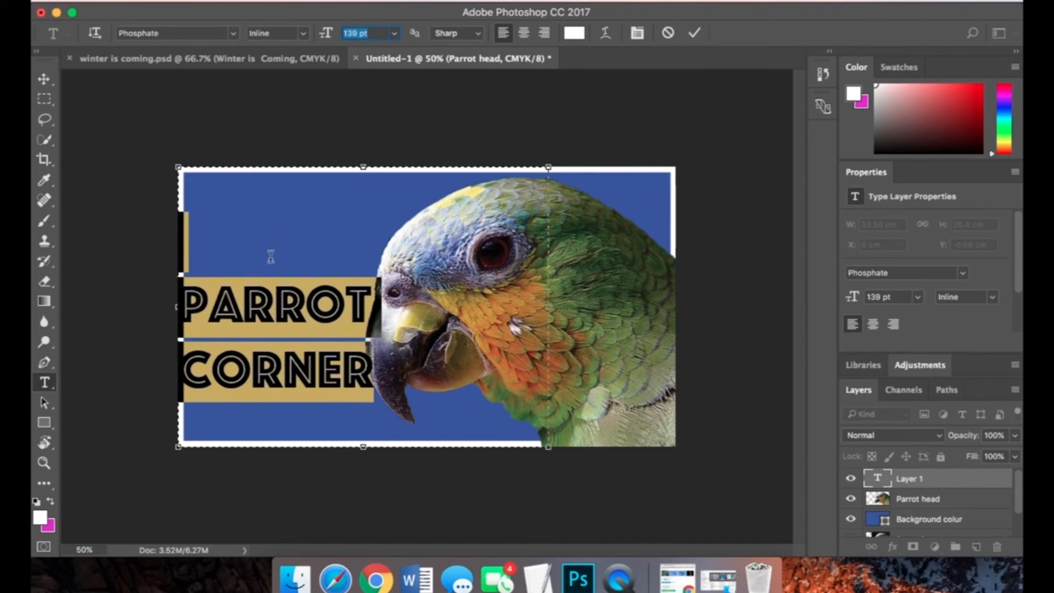
Reduce the spacing above the word Parrot to a single blank line
{"action": "left_click", "coordinate": [243, 307]}
{"action": "key", "text": "Left"}
{"action": "key", "text": "BackSpace"}
{"action": "key", "text": "BackSpace"}
{"action": "key", "text": "Return"}
Try other fonts on the whole Parrot Corner text, including Apple Symbols, Billy Ohio and American Typewriter
{"action": "left_click_drag", "start_coordinate": [372, 311], "coordinate": [139, 207]}
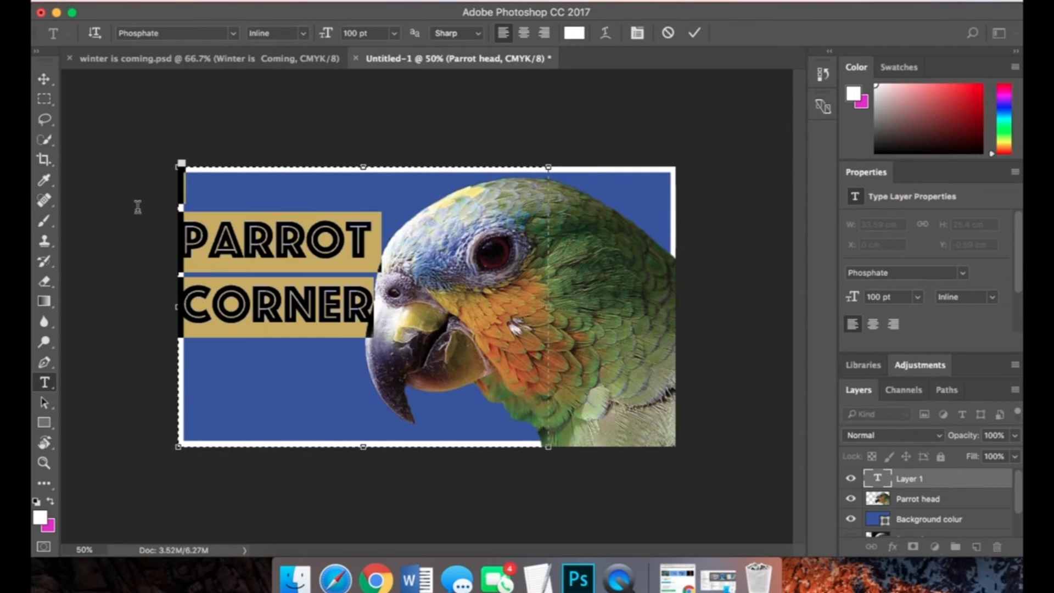
{"action": "left_click", "coordinate": [205, 35]}
{"action": "key", "text": "Down"}
{"action": "key", "text": "Down"}
{"action": "key", "text": "Down"}
{"action": "key", "text": "Down"}
{"action": "key", "text": "Down"}
{"action": "key", "text": "Down"}
{"action": "key", "text": "Down"}
{"action": "key", "text": "Down"}
{"action": "key", "text": "Down"}
{"action": "key", "text": "Down"}
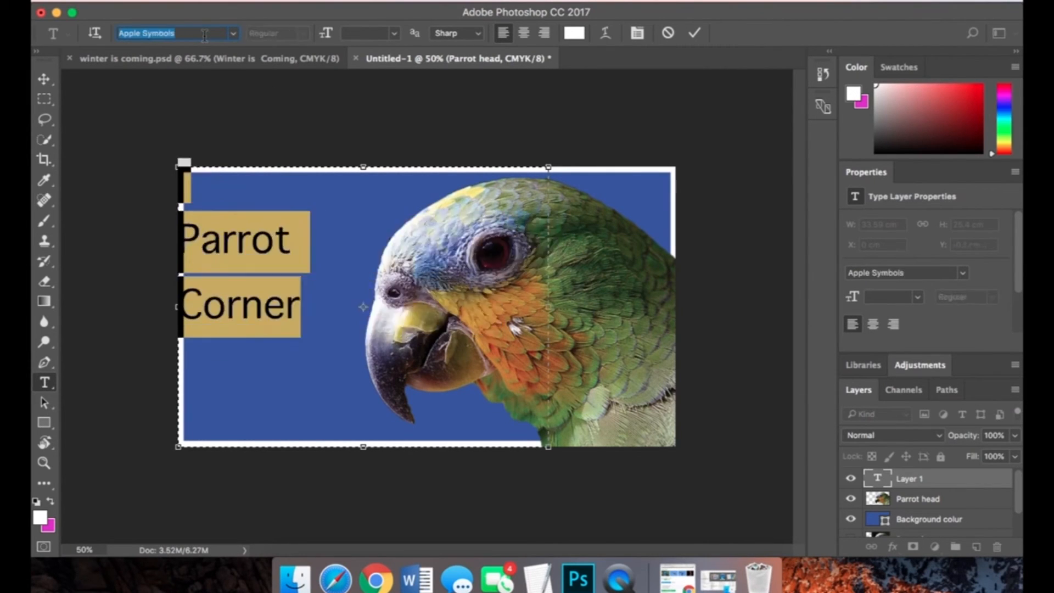
{"action": "key", "text": "Up"}
{"action": "key", "text": "Up"}
{"action": "key", "text": "Up"}
{"action": "key", "text": "Up"}
{"action": "key", "text": "Up"}
{"action": "key", "text": "Up"}
{"action": "key", "text": "Up"}
{"action": "key", "text": "Up"}
{"action": "key", "text": "Up"}
{"action": "key", "text": "Up"}
{"action": "key", "text": "Up"}
{"action": "key", "text": "Up"}
{"action": "key", "text": "Up"}
{"action": "key", "text": "Up"}
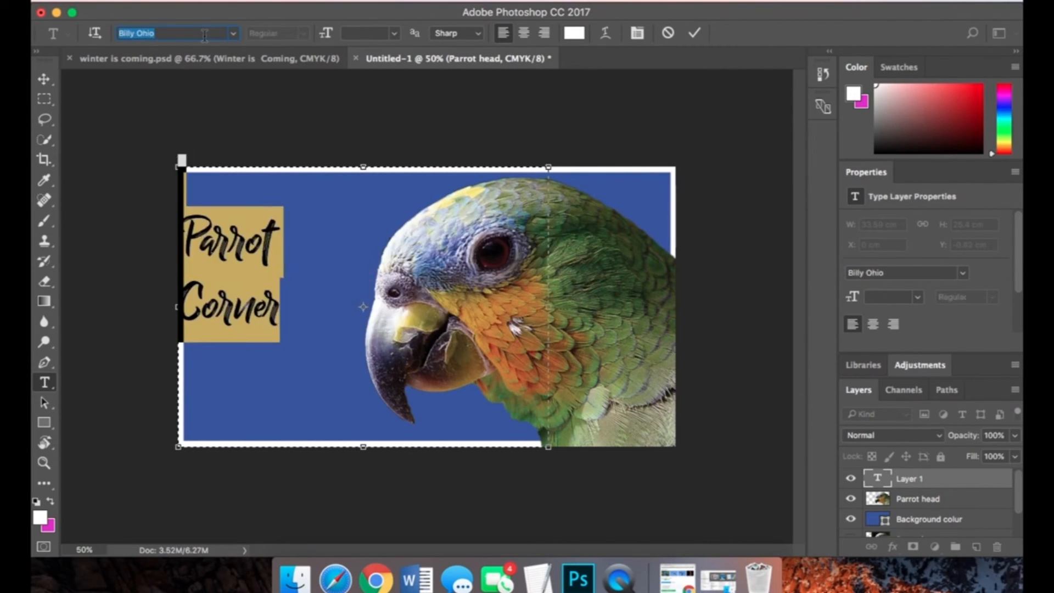
{"action": "key", "text": "Up"}
{"action": "key", "text": "Up"}
{"action": "key", "text": "Up"}
{"action": "key", "text": "Up"}
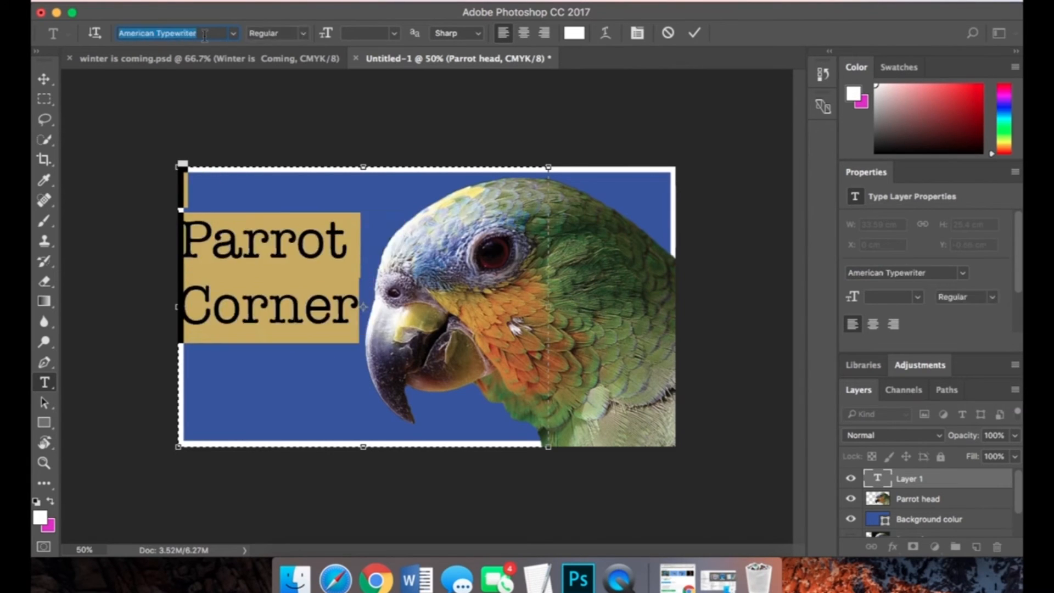
Shift the parrot head slightly right and down, and place the Parrot Corner text in the canvas's upper-left area
{"action": "left_click", "coordinate": [44, 79]}
{"action": "left_click_drag", "start_coordinate": [333, 237], "coordinate": [333, 349]}
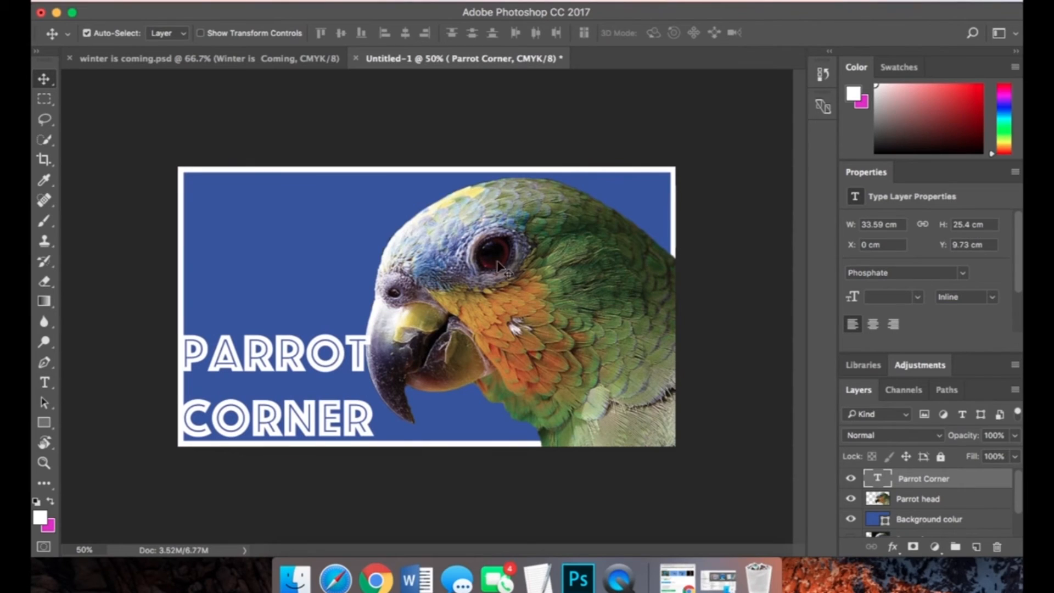
{"action": "double_click", "coordinate": [949, 506]}
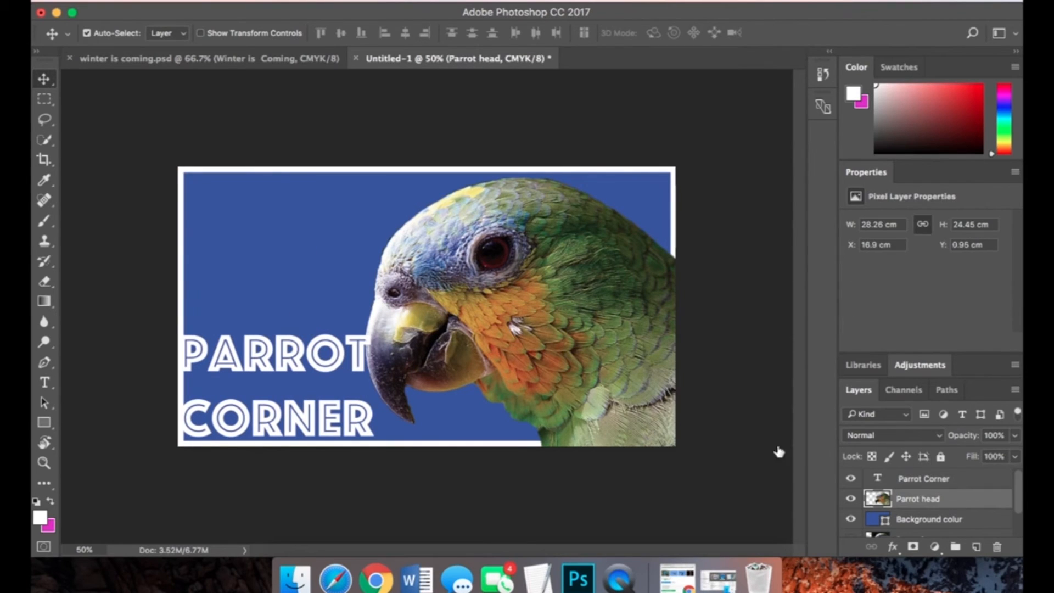
{"action": "key", "text": "Escape"}
{"action": "left_click_drag", "start_coordinate": [571, 301], "coordinate": [617, 310]}
{"action": "left_click", "coordinate": [287, 388]}
{"action": "left_click_drag", "start_coordinate": [287, 388], "coordinate": [301, 248]}
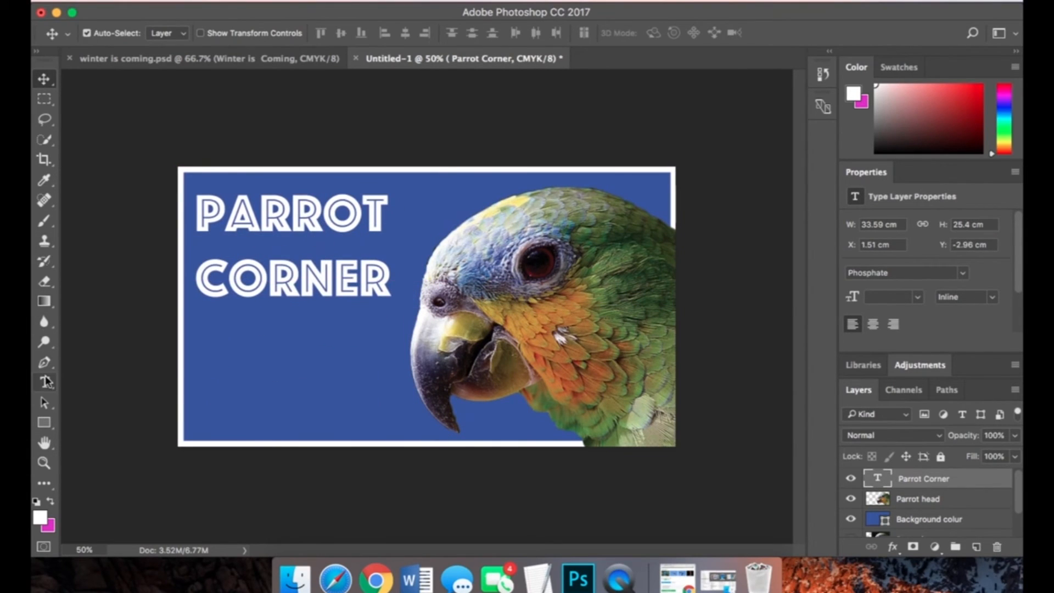
Set the Parrot Corner text to 160 pt and nudge it left, just inside the white border
{"action": "left_click", "coordinate": [45, 383]}
{"action": "left_click", "coordinate": [209, 187]}
{"action": "key", "text": "super+a"}
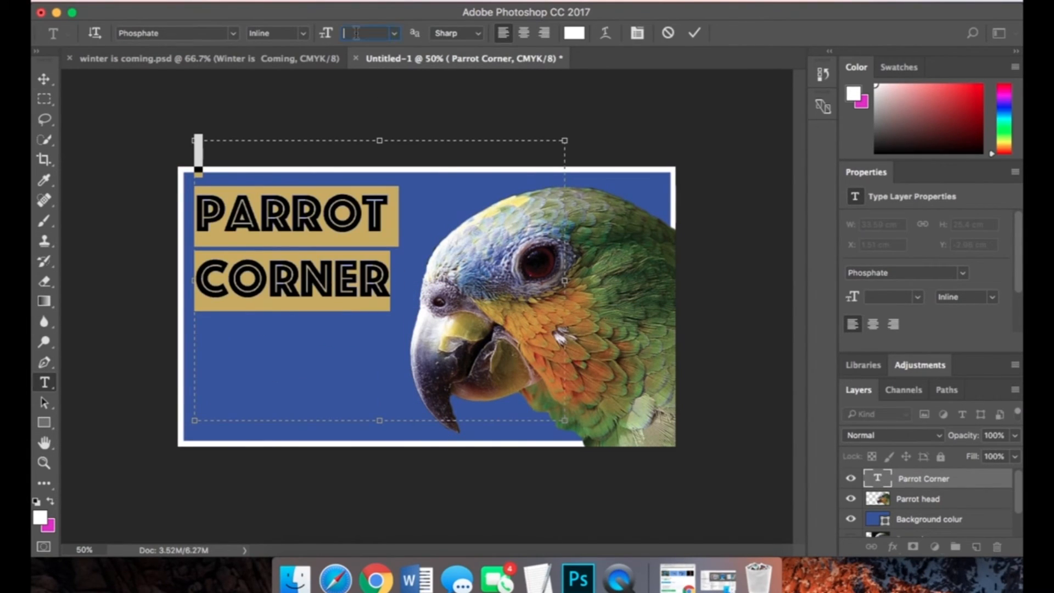
{"action": "type", "text": "200"}
{"action": "key", "text": "BackSpace"}
{"action": "key", "text": "BackSpace"}
{"action": "key", "text": "BackSpace"}
{"action": "type", "text": "160"}
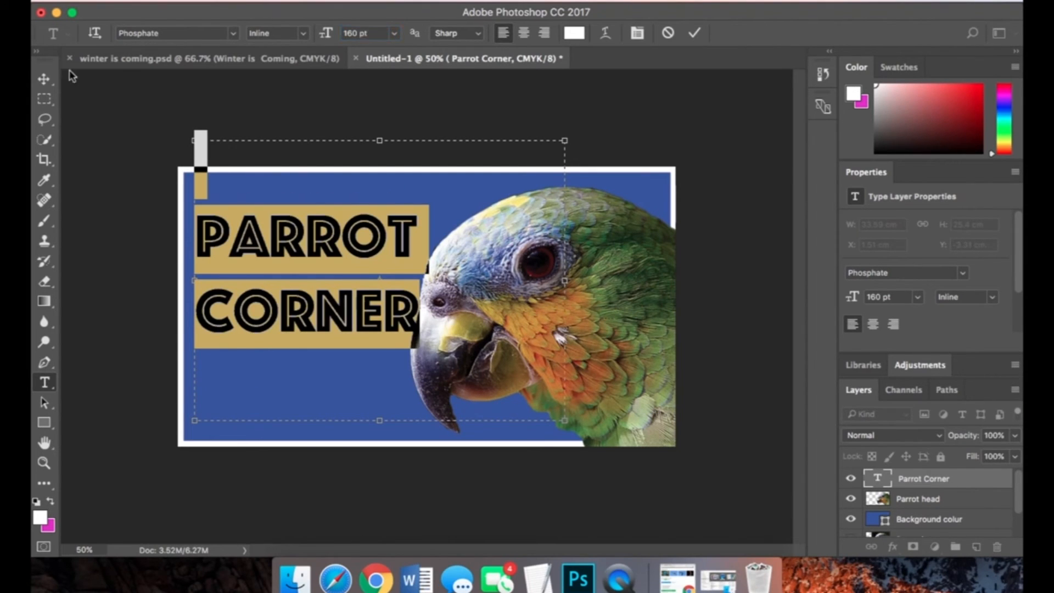
{"action": "left_click", "coordinate": [45, 79]}
{"action": "left_click_drag", "start_coordinate": [354, 223], "coordinate": [343, 228]}
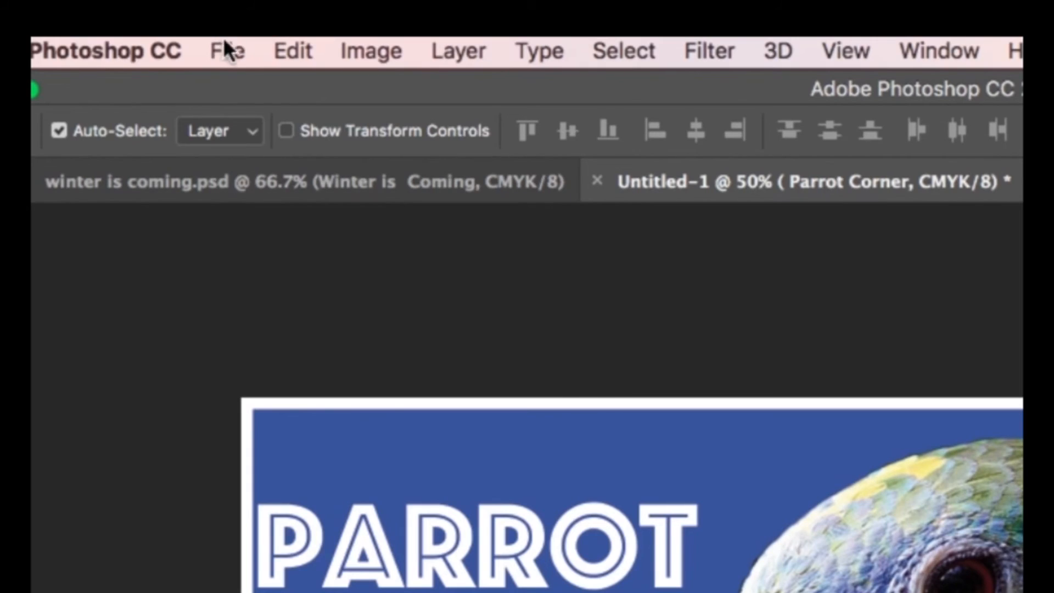
Save the document to the Desktop as Parrot corner.psd in Photoshop format with layers and Maximize Compatibility
{"action": "left_click", "coordinate": [225, 50]}
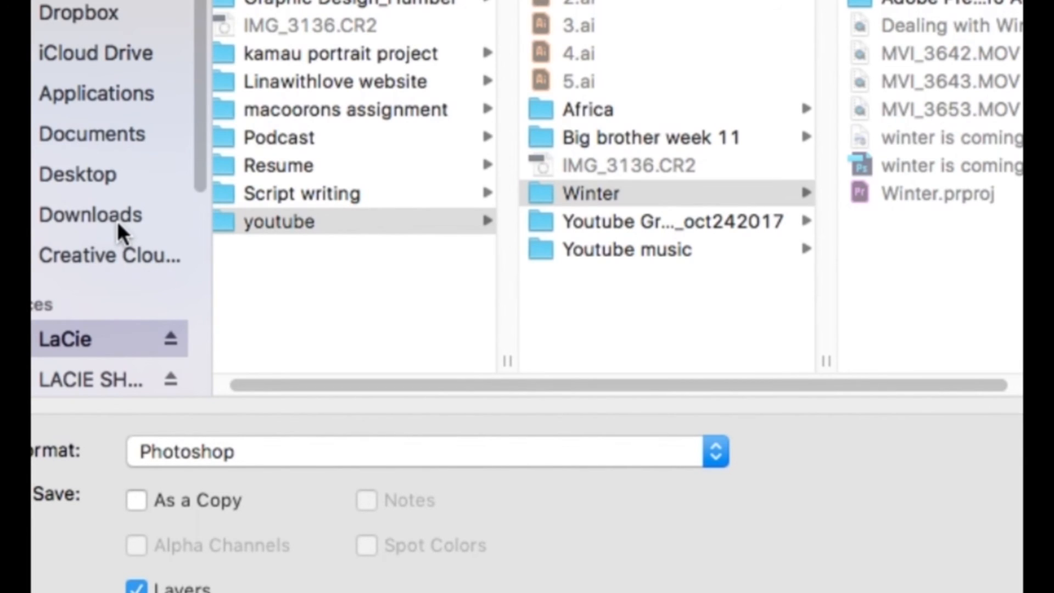
{"action": "left_click", "coordinate": [90, 175]}
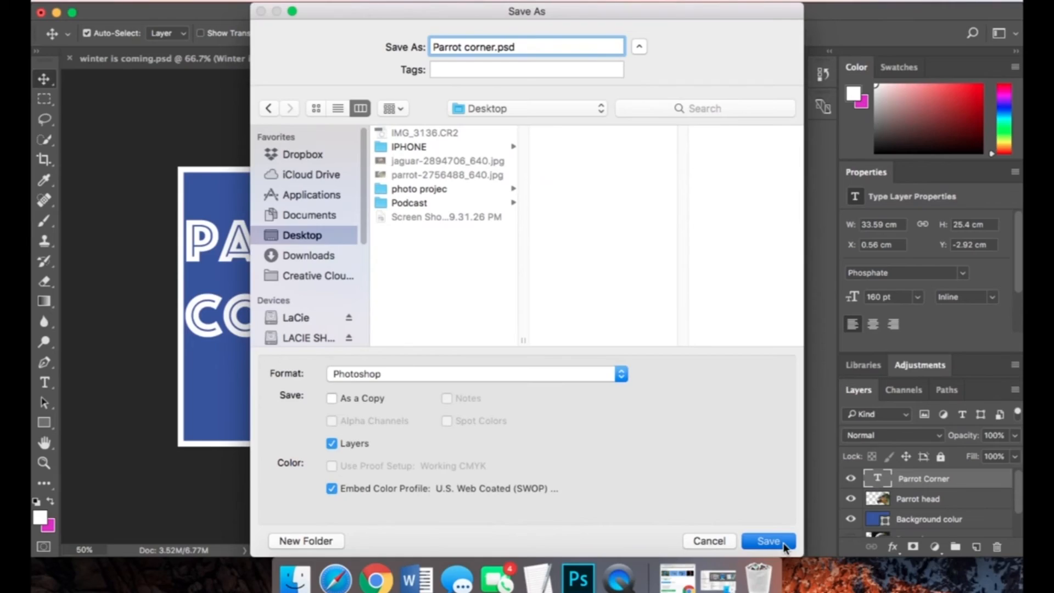
{"action": "left_click", "coordinate": [767, 538]}
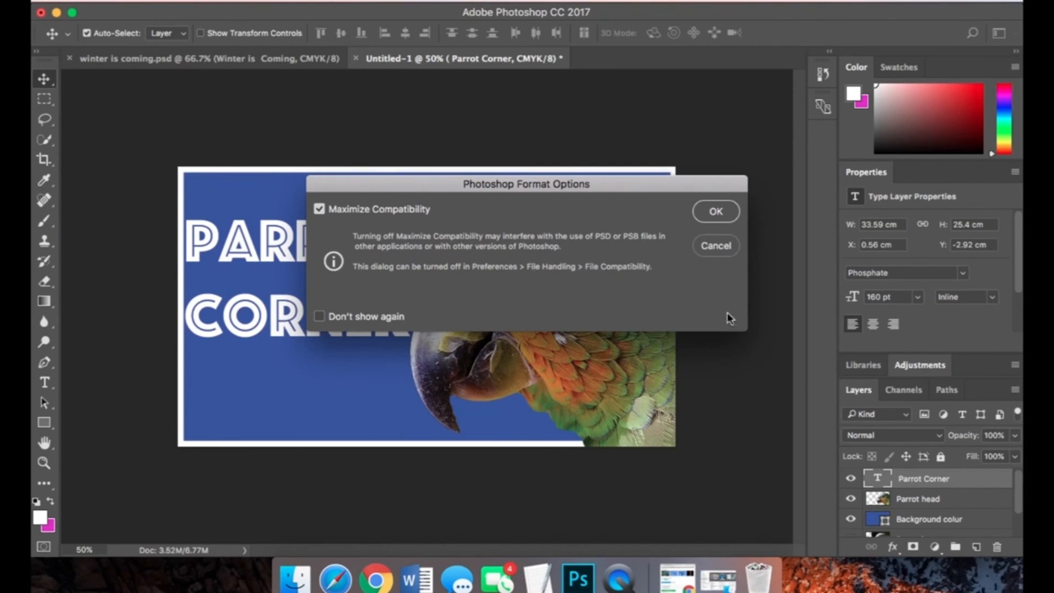
{"action": "left_click", "coordinate": [717, 213]}
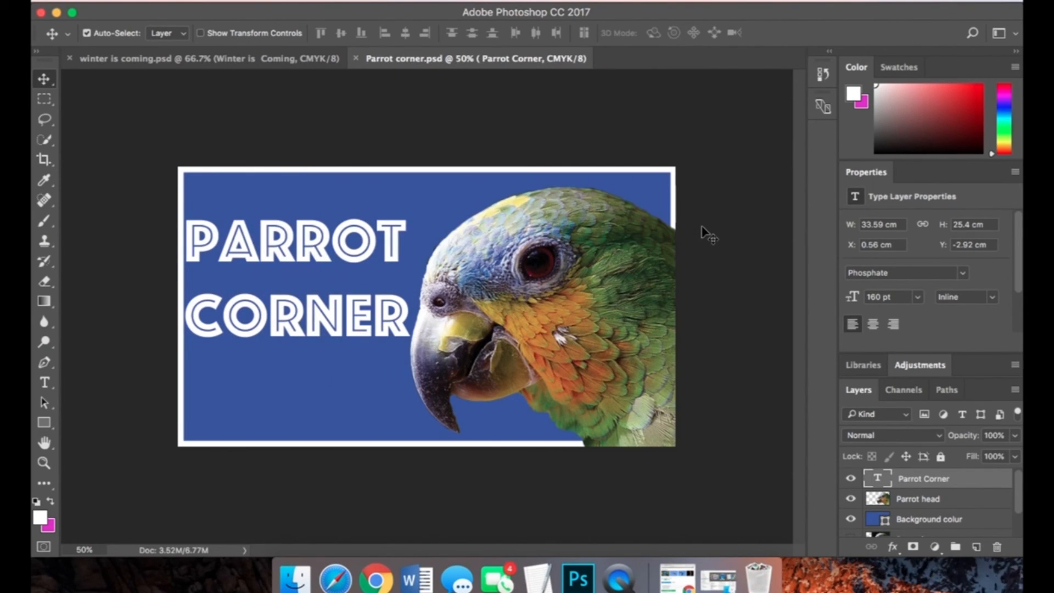
Save a JPEG copy named Parrot corner to the Desktop with quality 8 (High) and the Baseline (Standard) format option
{"action": "left_click", "coordinate": [171, 1]}
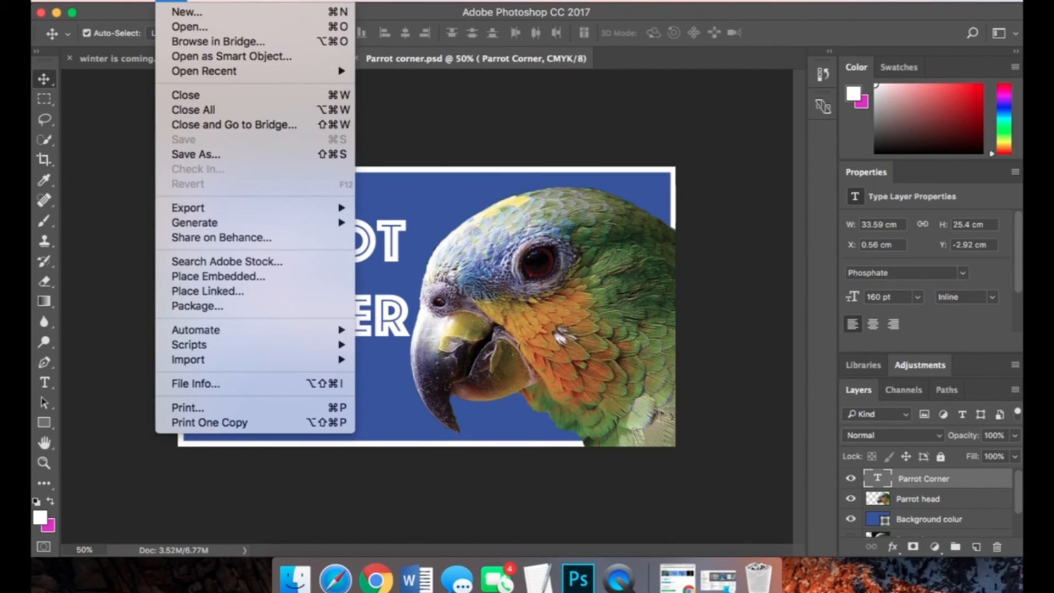
{"action": "left_click", "coordinate": [237, 157]}
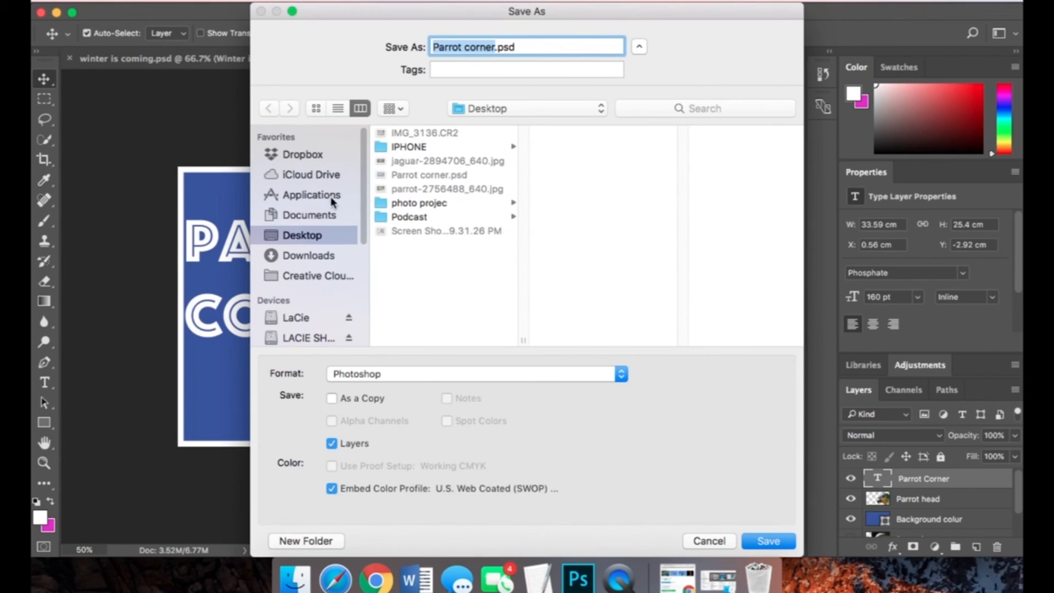
{"action": "left_click", "coordinate": [414, 373]}
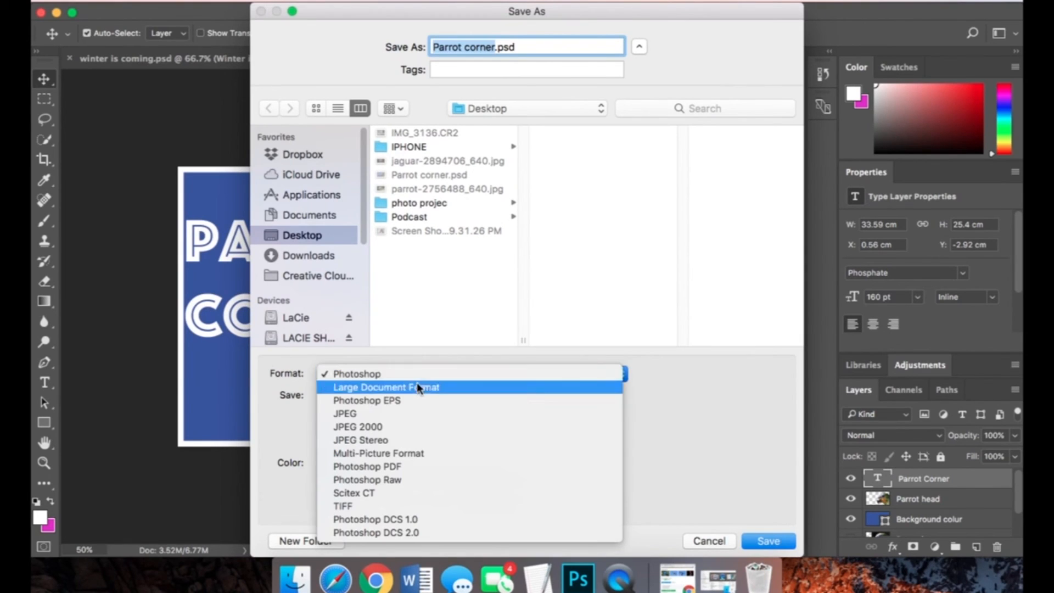
{"action": "left_click", "coordinate": [406, 415]}
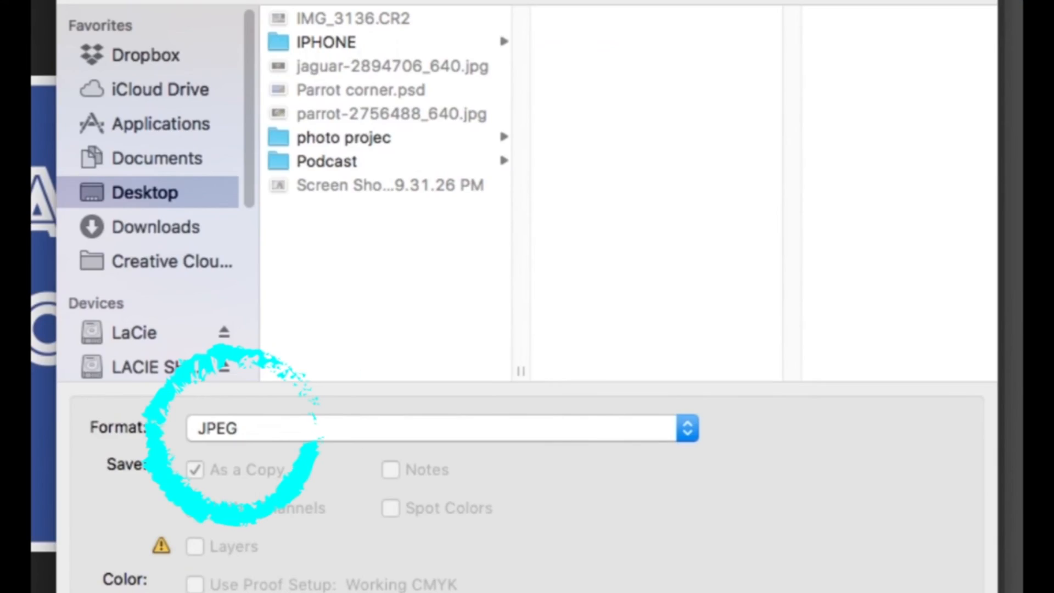
{"action": "left_click", "coordinate": [769, 541]}
{"action": "left_click", "coordinate": [688, 72]}
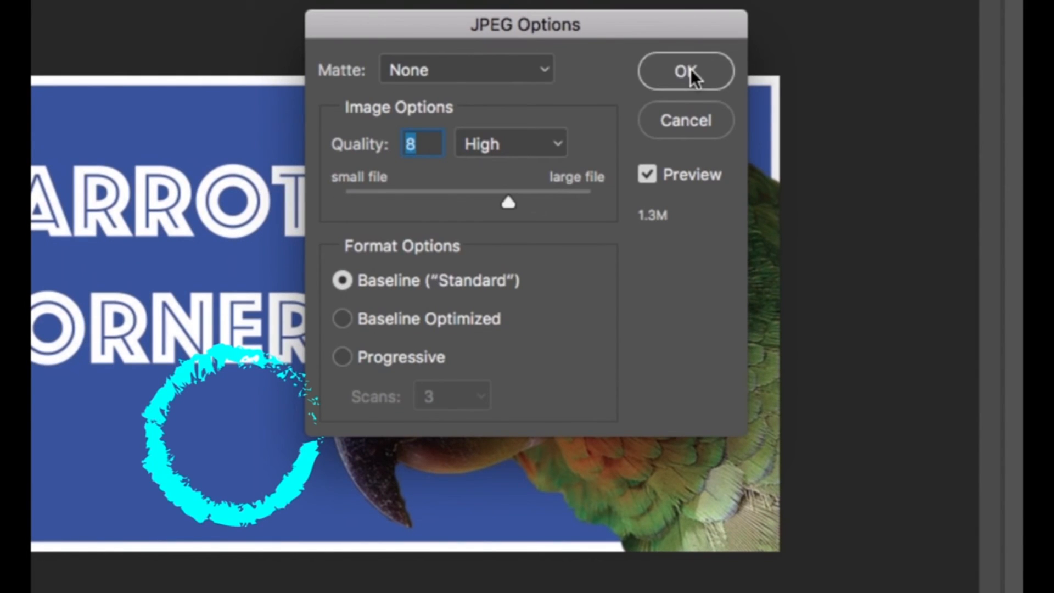